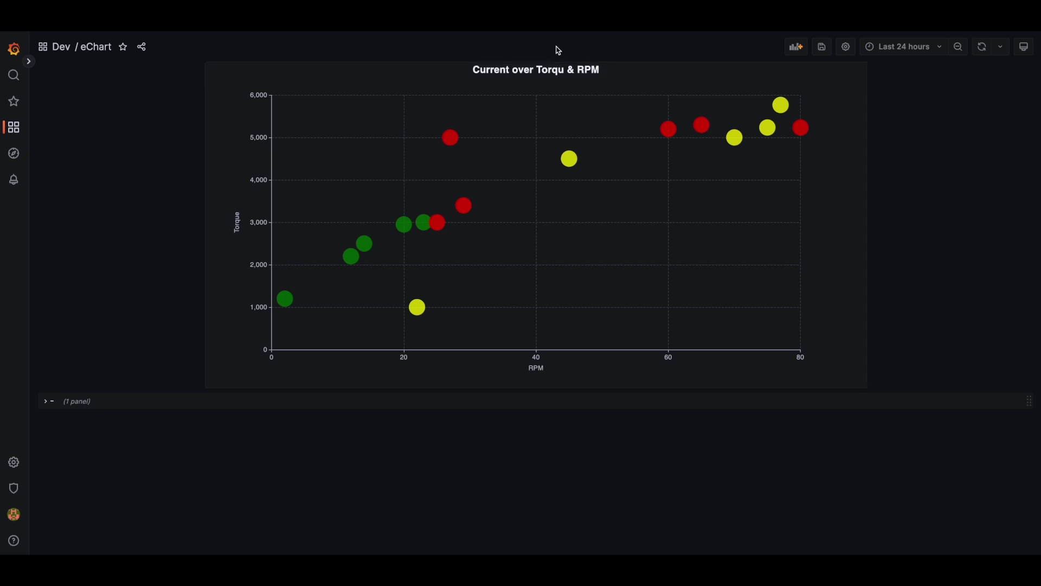
Edit the scatter chart panel and scroll through its static RPM, Torque and Current values.
{"action": "left_click", "coordinate": [546, 71]}
{"action": "left_click", "coordinate": [530, 100]}
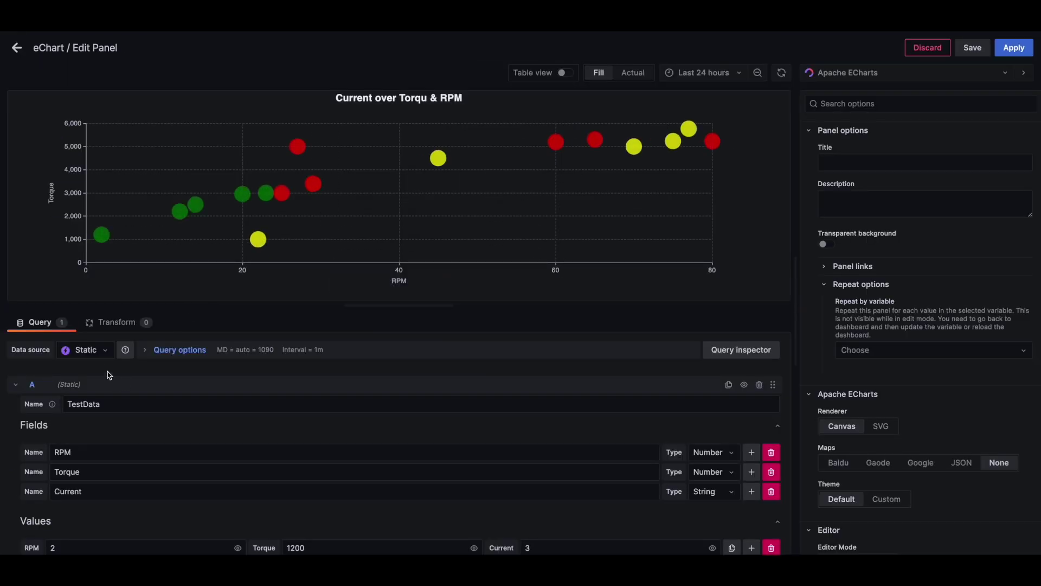
{"action": "scroll", "coordinate": [127, 372], "scroll_direction": "down", "scroll_amount": 3}
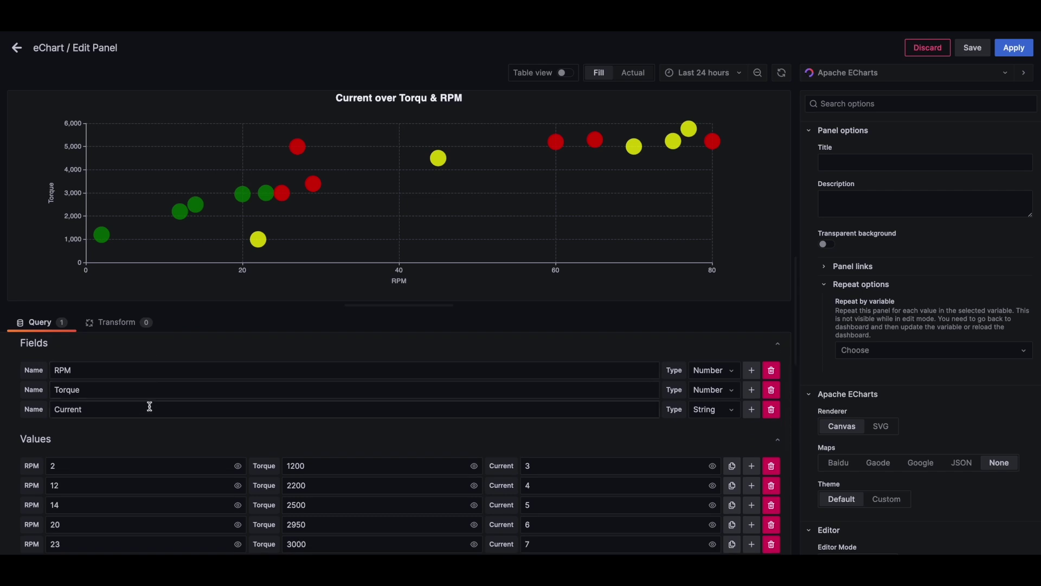
{"action": "scroll", "coordinate": [225, 494], "scroll_direction": "down", "scroll_amount": 6}
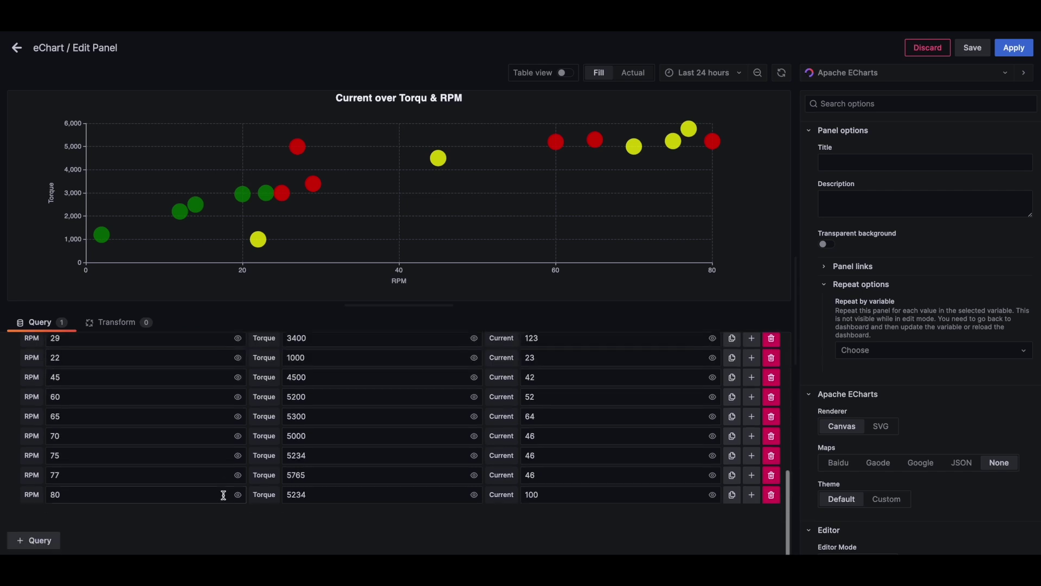
{"action": "scroll", "coordinate": [224, 494], "scroll_direction": "up", "scroll_amount": 6}
{"action": "scroll", "coordinate": [224, 495], "scroll_direction": "down", "scroll_amount": 3}
{"action": "scroll", "coordinate": [224, 494], "scroll_direction": "up", "scroll_amount": 5}
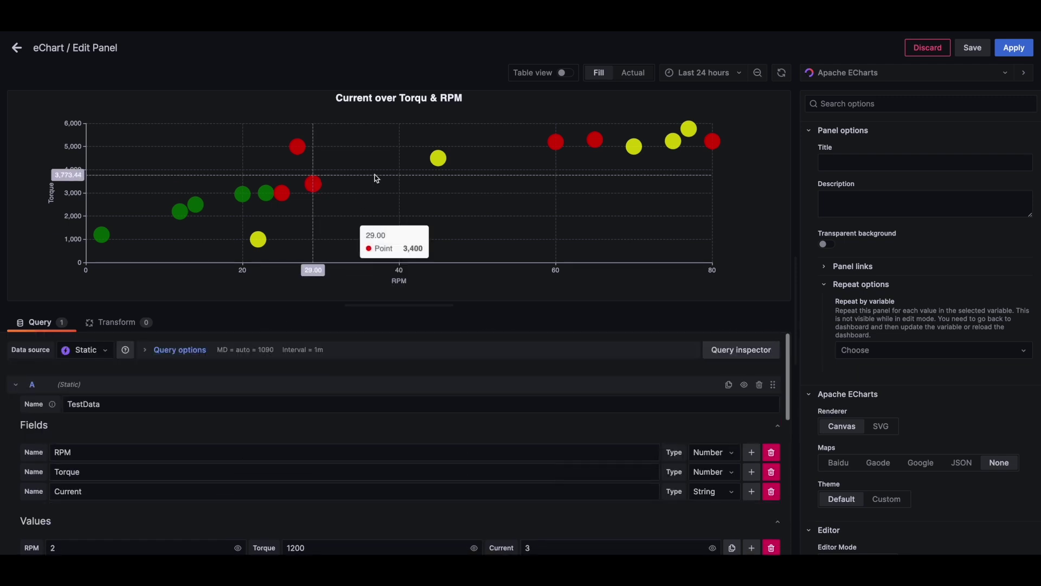
Toggle Table view to inspect the static data, then return to the scatter chart.
{"action": "left_click", "coordinate": [569, 75]}
{"action": "scroll", "coordinate": [442, 203], "scroll_direction": "down", "scroll_amount": 5}
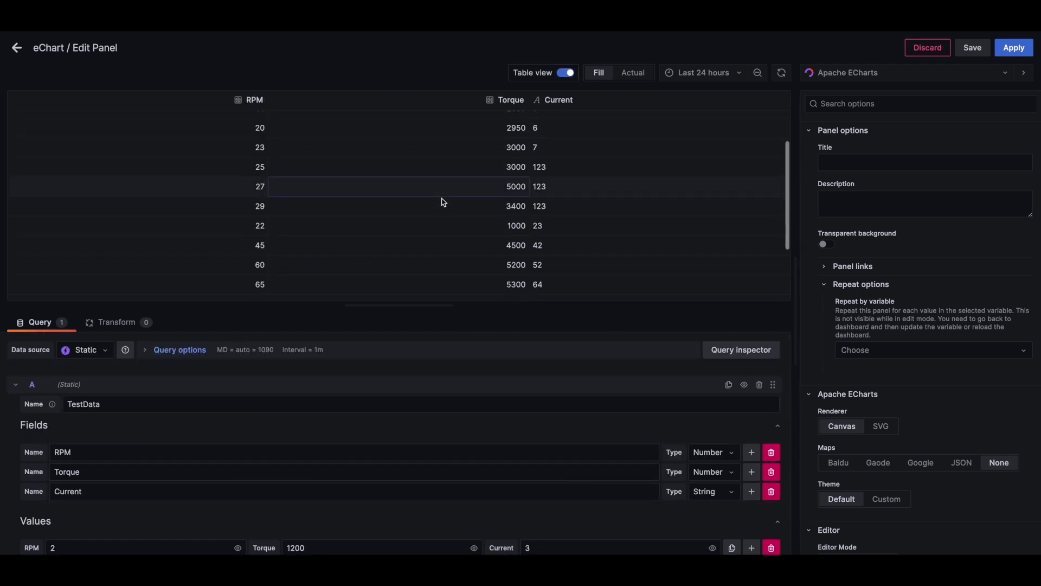
{"action": "scroll", "coordinate": [442, 202], "scroll_direction": "up", "scroll_amount": 5}
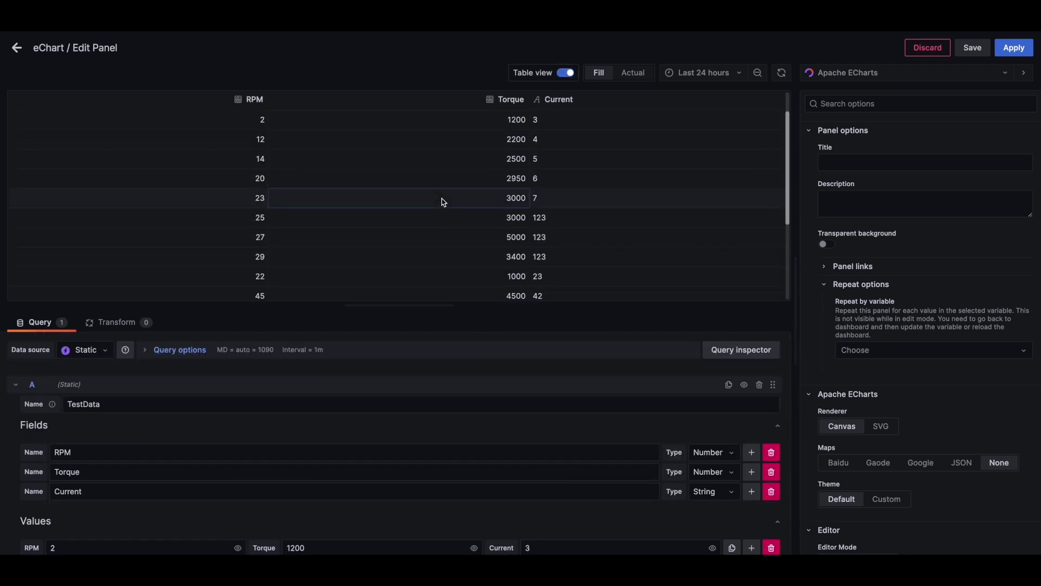
{"action": "left_click", "coordinate": [565, 73]}
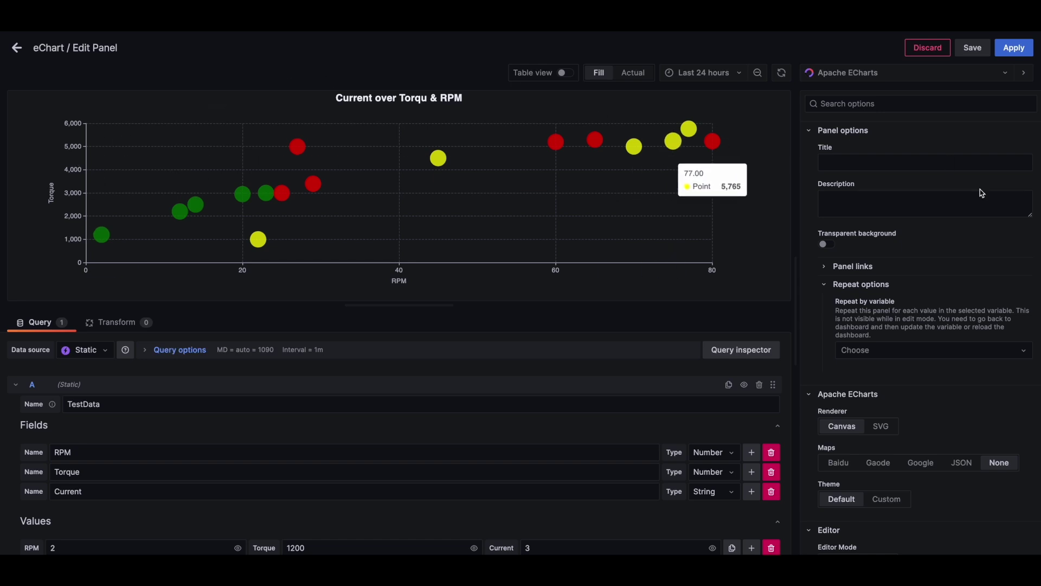
Widen the options pane and highlight the Function code's array declarations, including Current and result.
{"action": "scroll", "coordinate": [970, 238], "scroll_direction": "down", "scroll_amount": 10}
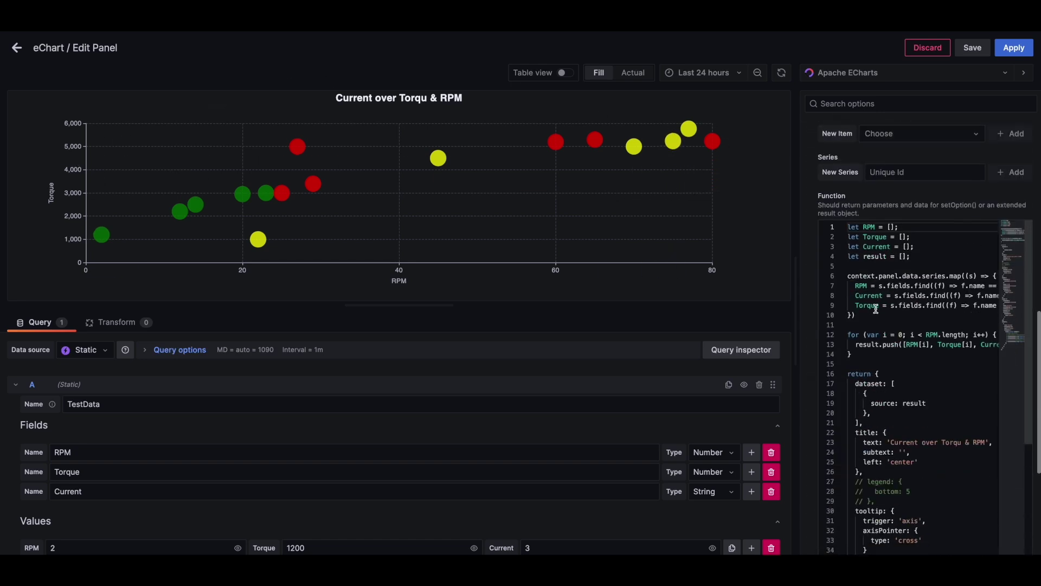
{"action": "left_click_drag", "start_coordinate": [797, 328], "coordinate": [700, 332]}
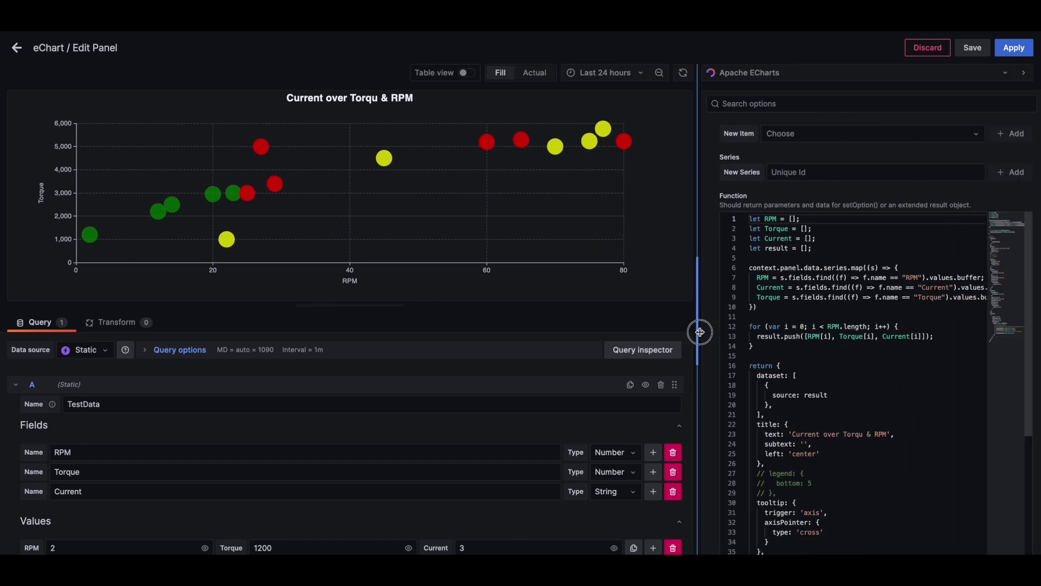
{"action": "left_click_drag", "start_coordinate": [749, 219], "coordinate": [815, 239]}
{"action": "left_click", "coordinate": [784, 239]}
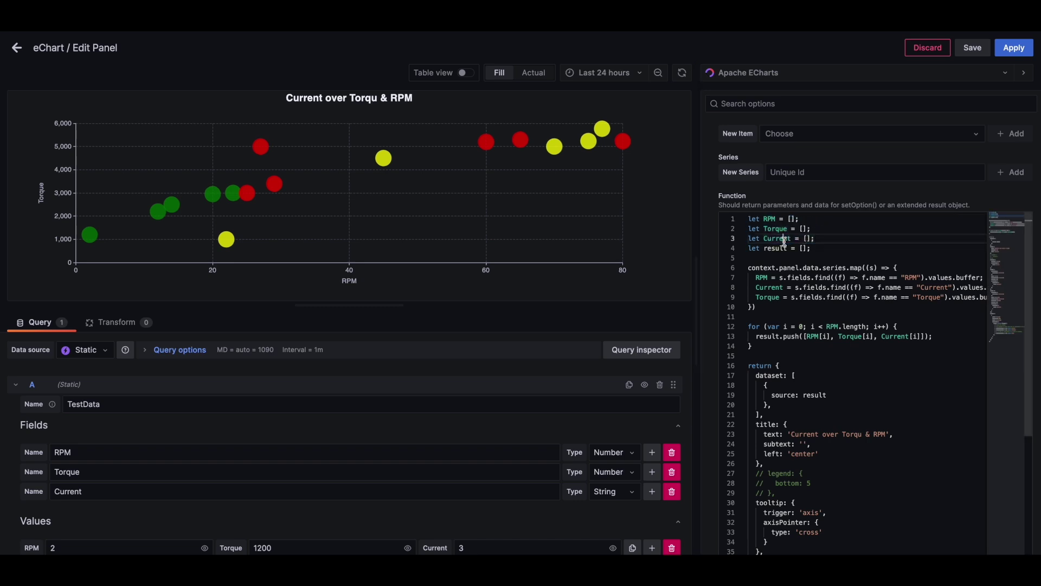
{"action": "left_click", "coordinate": [784, 249]}
{"action": "scroll", "coordinate": [814, 254], "scroll_direction": "down", "scroll_amount": 2}
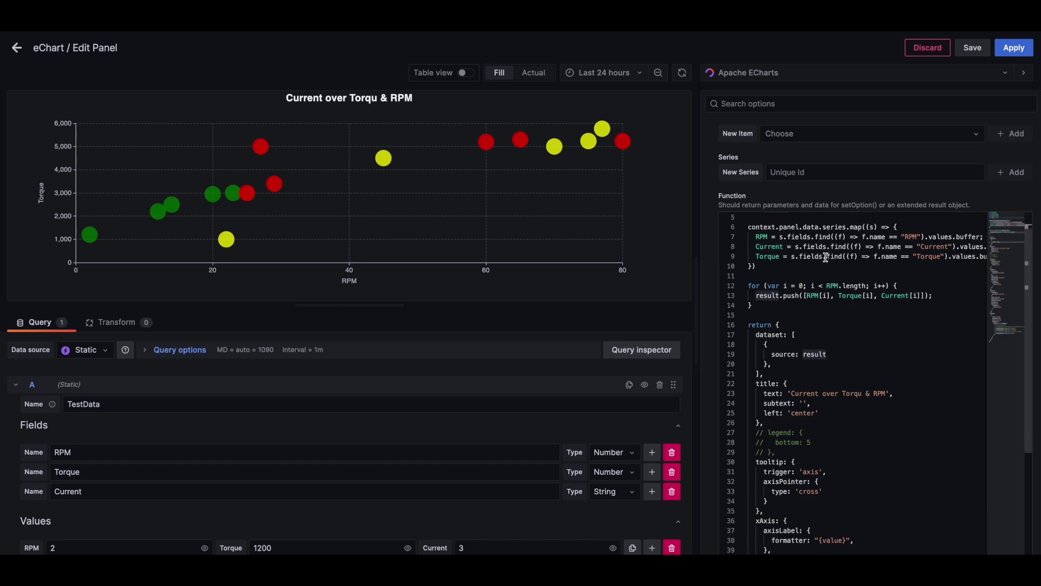
Highlight context.panel.data, the Torque field lookup and the result.push line in the code.
{"action": "double_click", "coordinate": [814, 227]}
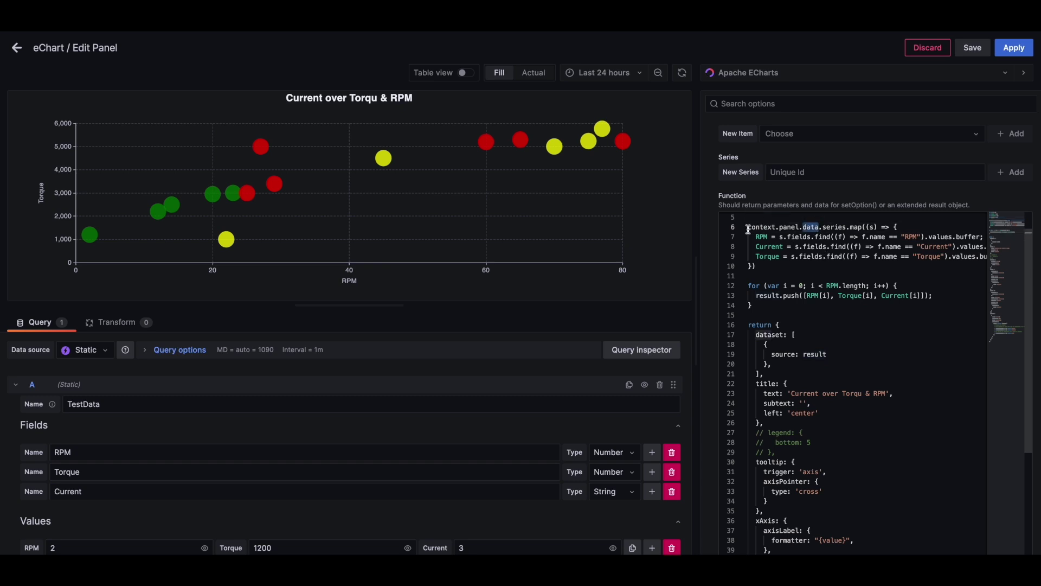
{"action": "left_click", "coordinate": [817, 227]}
{"action": "left_click_drag", "start_coordinate": [817, 227], "coordinate": [750, 228]}
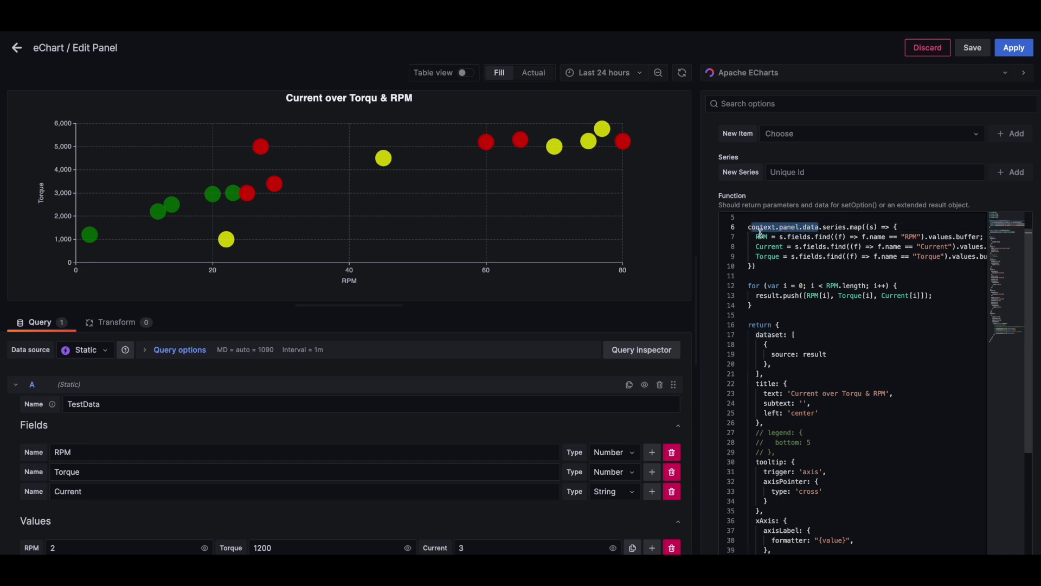
{"action": "left_click", "coordinate": [761, 236]}
{"action": "left_click", "coordinate": [765, 256]}
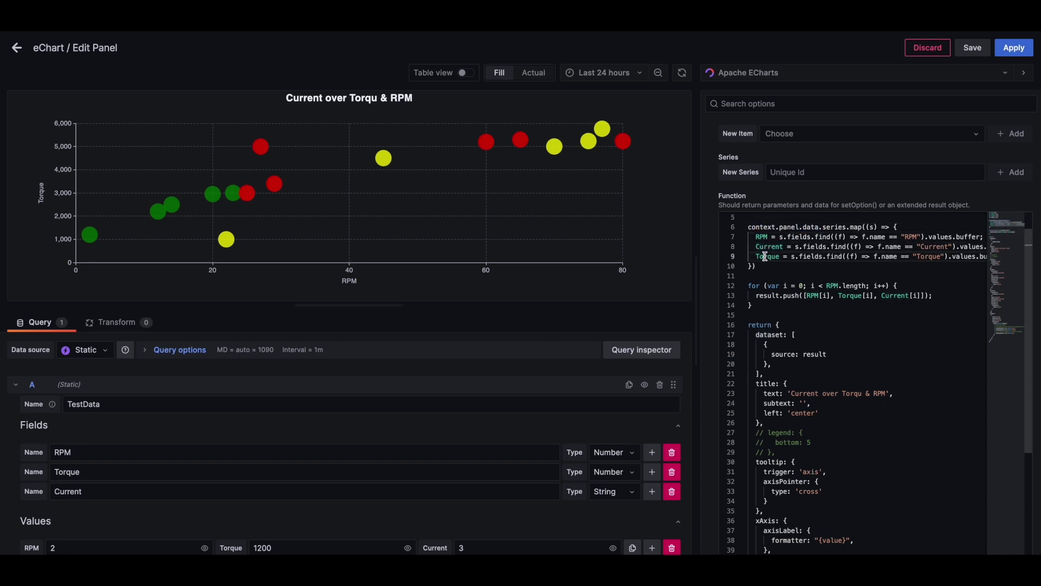
{"action": "scroll", "coordinate": [764, 256], "scroll_direction": "up", "scroll_amount": 1}
{"action": "left_click_drag", "start_coordinate": [816, 238], "coordinate": [749, 215]}
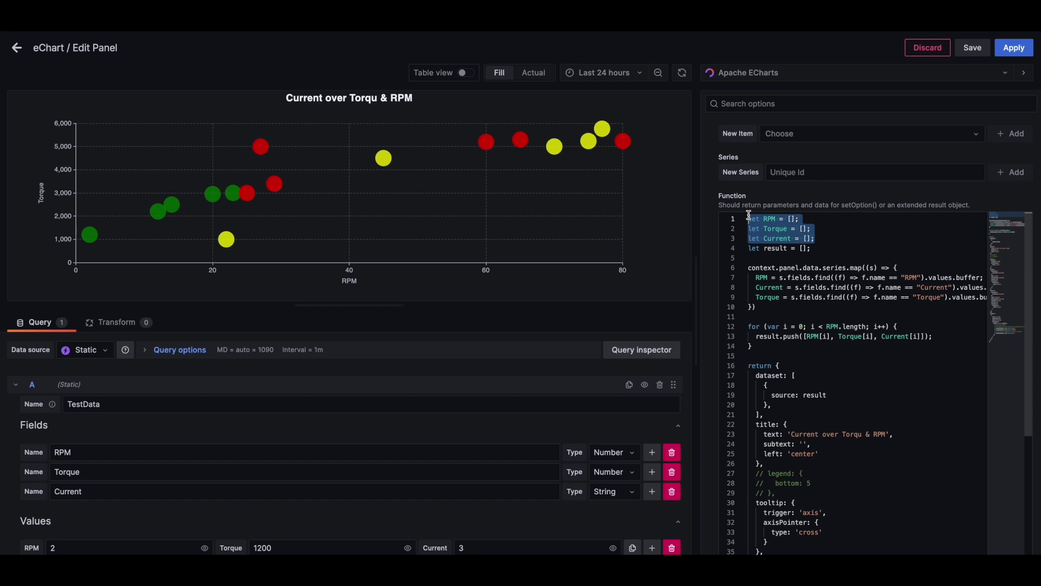
{"action": "scroll", "coordinate": [802, 328], "scroll_direction": "down", "scroll_amount": 1}
{"action": "left_click_drag", "start_coordinate": [757, 301], "coordinate": [931, 301]}
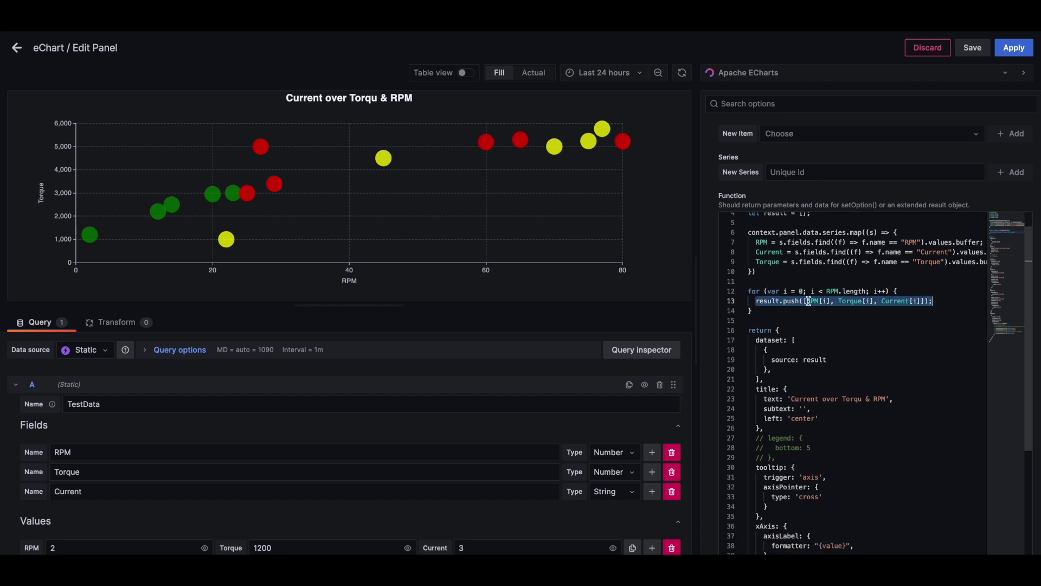
{"action": "key", "text": "Left"}
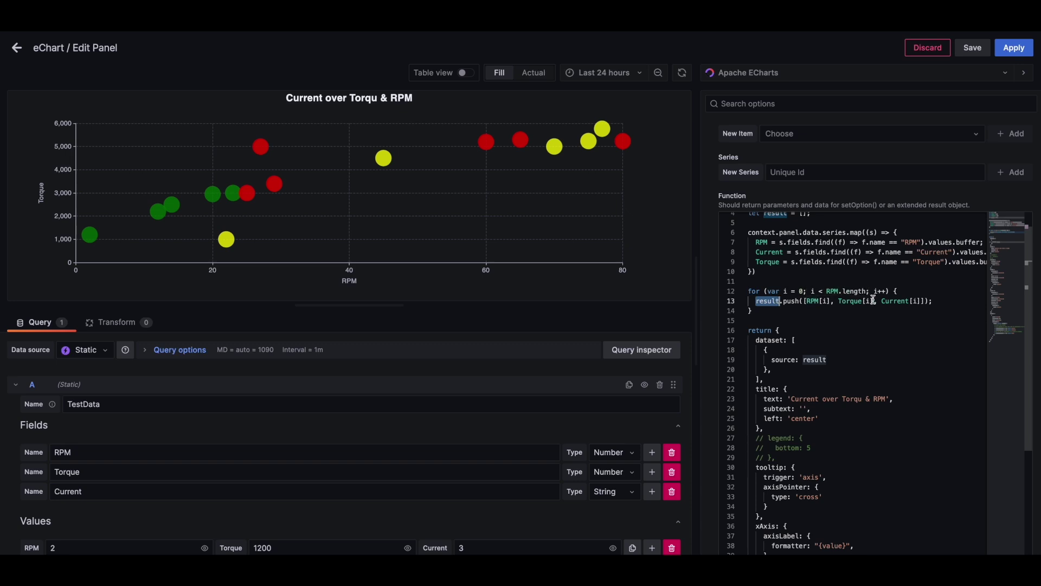
Highlight result as the dataset source and scroll through the remaining chart code.
{"action": "scroll", "coordinate": [825, 314], "scroll_direction": "down", "scroll_amount": 1}
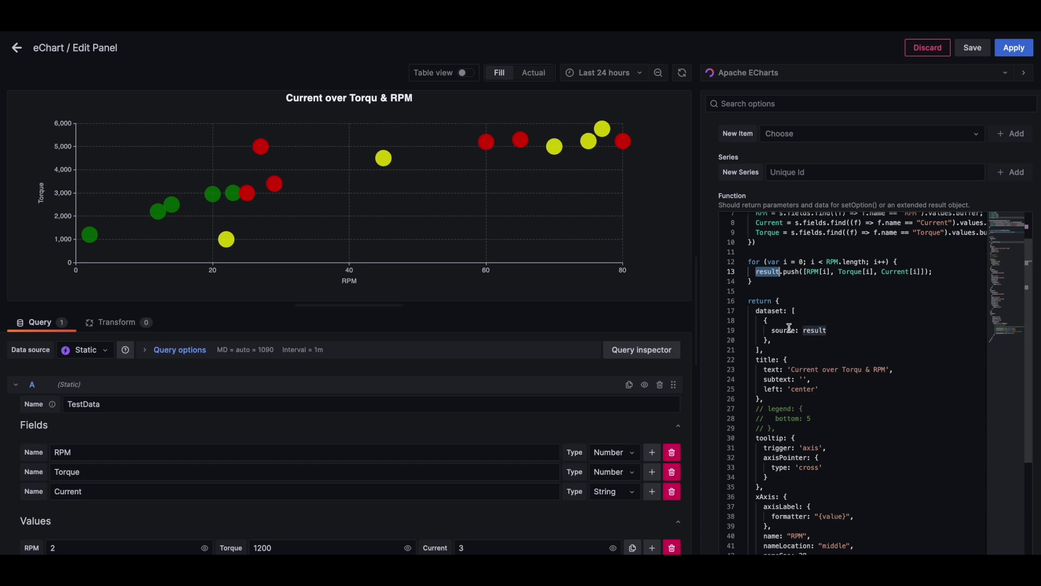
{"action": "double_click", "coordinate": [813, 331]}
{"action": "scroll", "coordinate": [814, 329], "scroll_direction": "down", "scroll_amount": 2}
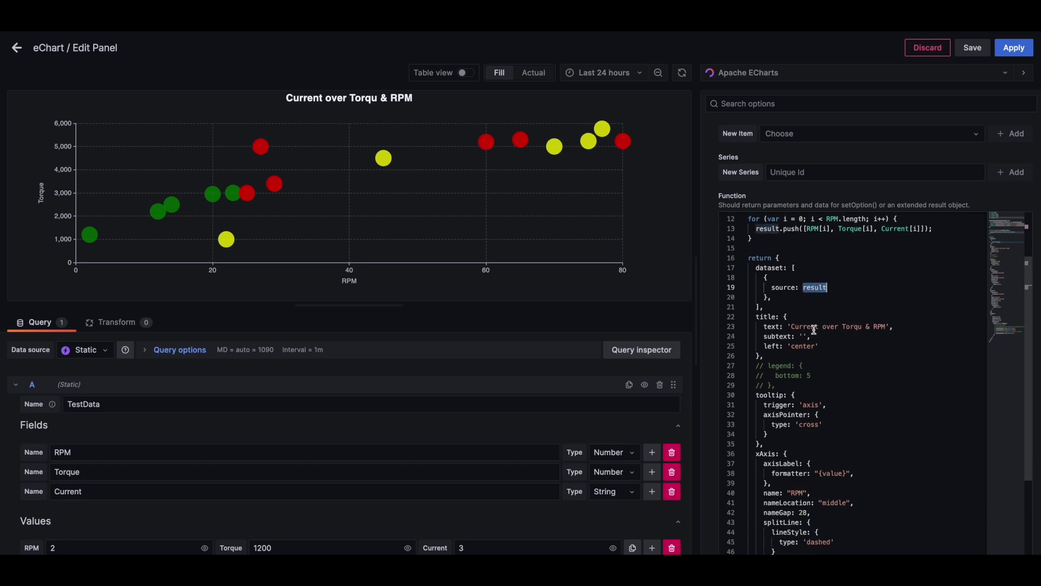
{"action": "scroll", "coordinate": [813, 330], "scroll_direction": "down", "scroll_amount": 5}
{"action": "scroll", "coordinate": [814, 329], "scroll_direction": "down", "scroll_amount": 10}
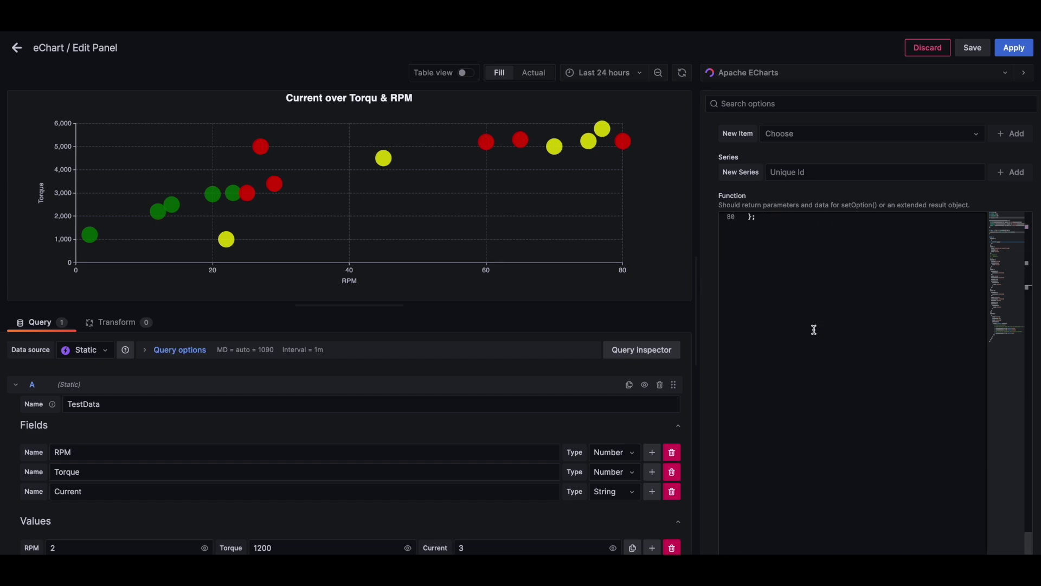
{"action": "scroll", "coordinate": [814, 329], "scroll_direction": "up", "scroll_amount": 20}
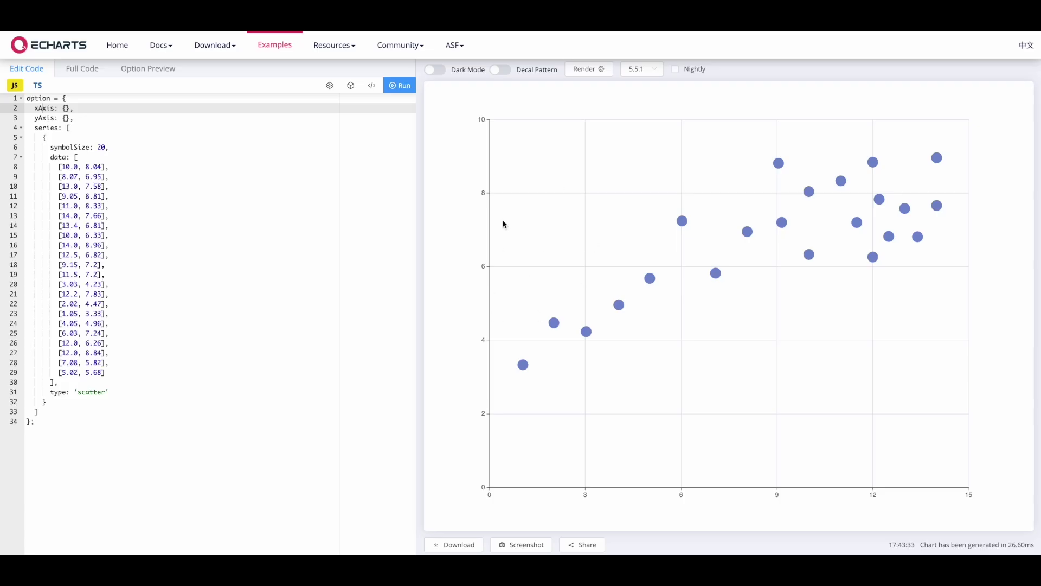
Go to the ECharts examples gallery and select the scatter example's data array through type: 'scatter'.
{"action": "left_click", "coordinate": [366, 154]}
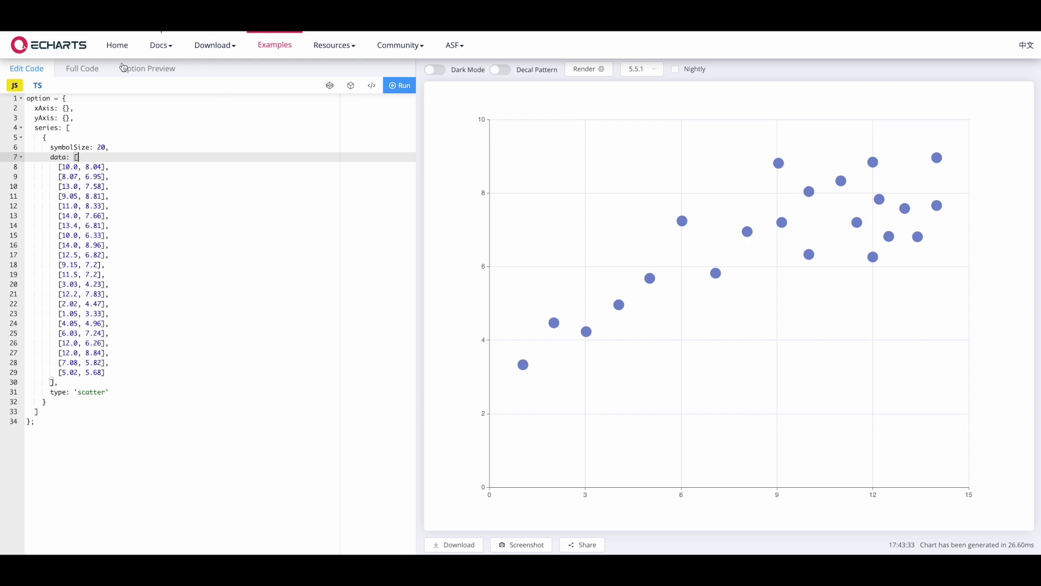
{"action": "left_click", "coordinate": [79, 49]}
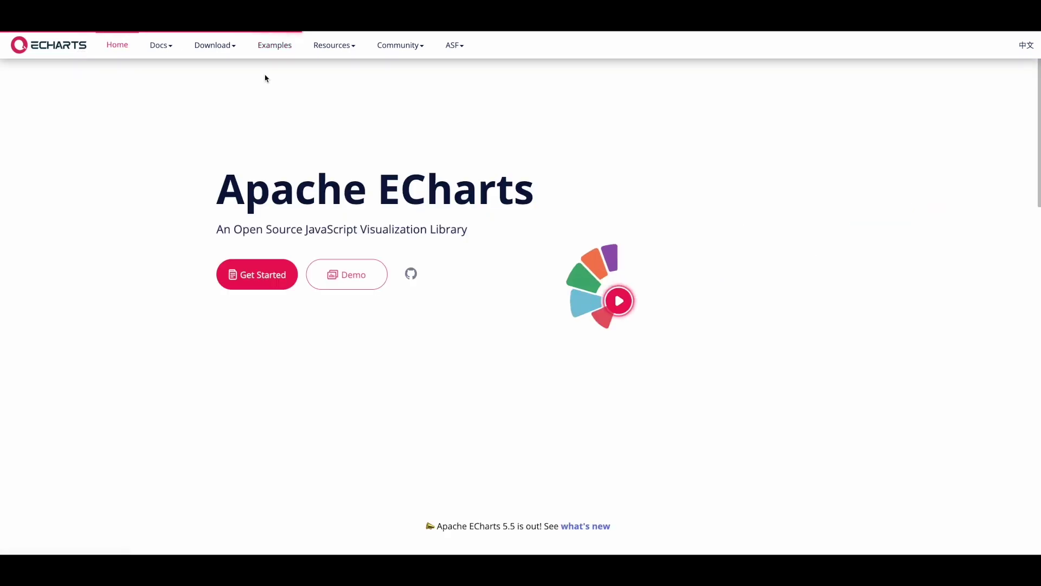
{"action": "left_click", "coordinate": [273, 47]}
{"action": "scroll", "coordinate": [266, 150], "scroll_direction": "down", "scroll_amount": 15}
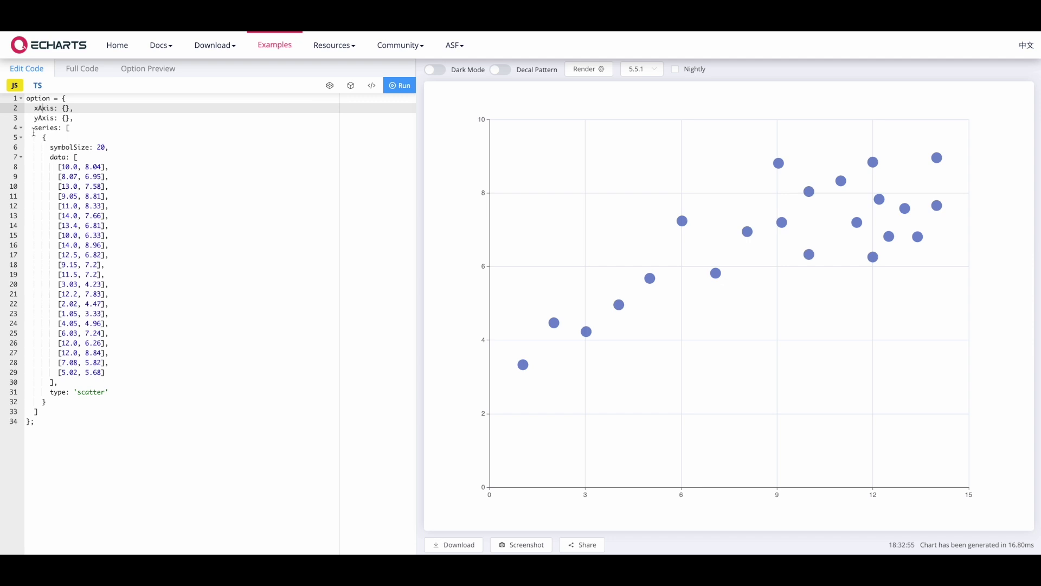
{"action": "left_click_drag", "start_coordinate": [48, 158], "coordinate": [111, 392]}
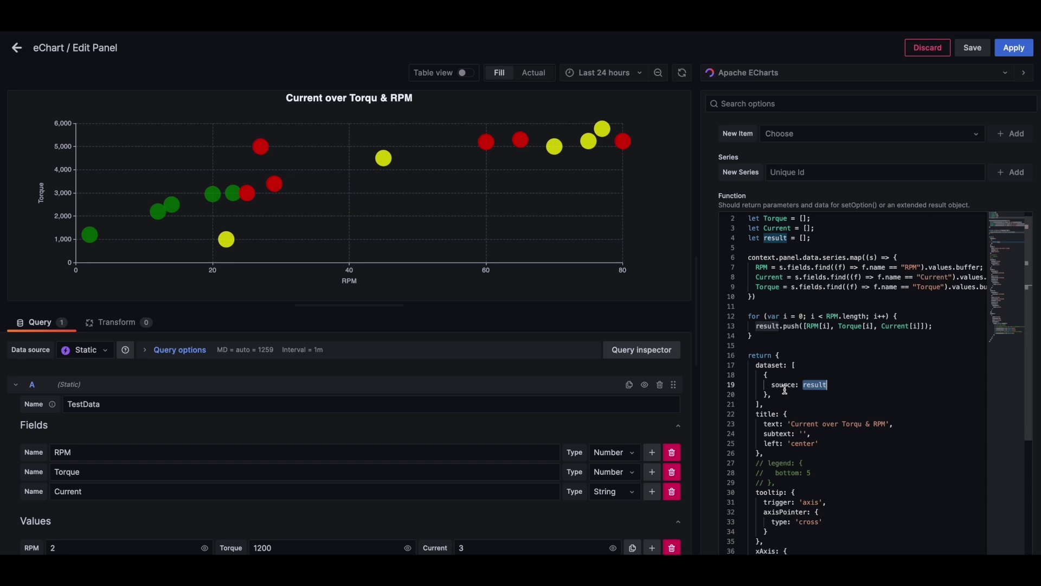
Highlight source: result as the dataset source in the Grafana chart code.
{"action": "double_click", "coordinate": [784, 385]}
{"action": "double_click", "coordinate": [815, 385]}
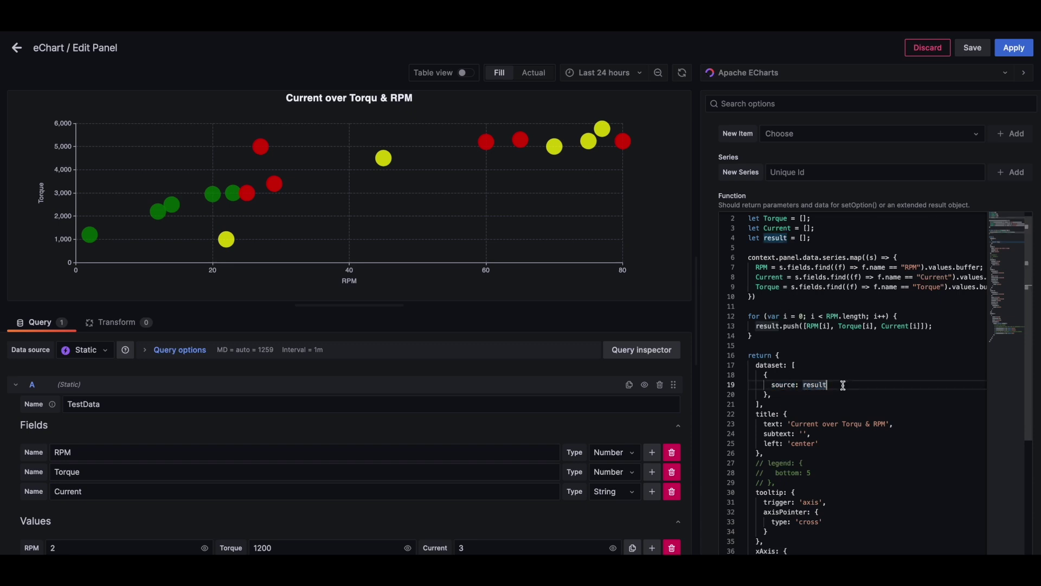
{"action": "scroll", "coordinate": [813, 385], "scroll_direction": "down", "scroll_amount": 6}
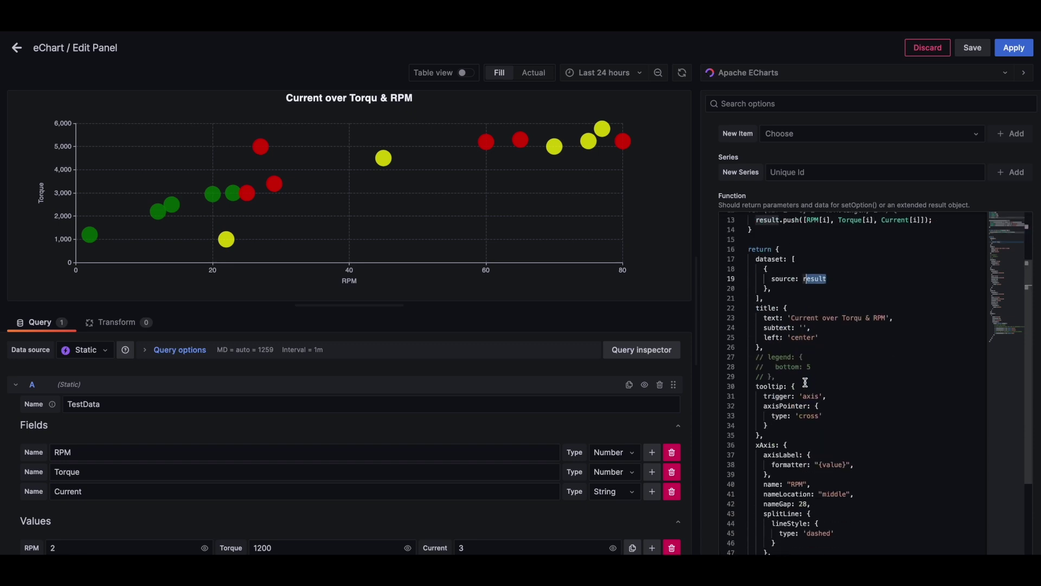
{"action": "scroll", "coordinate": [882, 343], "scroll_direction": "down", "scroll_amount": 3}
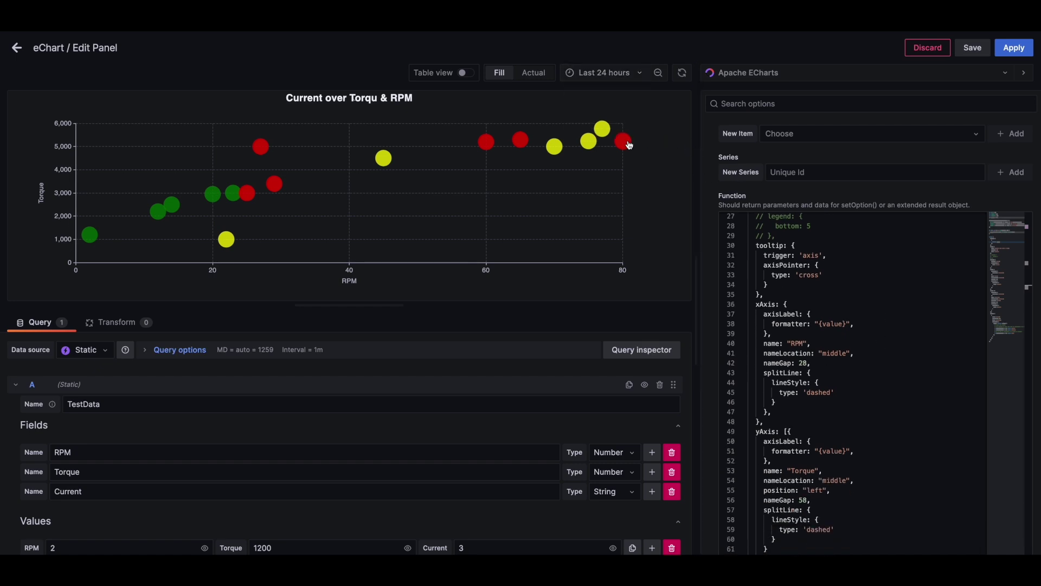
Select the itemStyle color function and point out its green threshold of 20.
{"action": "mouse_move", "coordinate": [599, 130]}
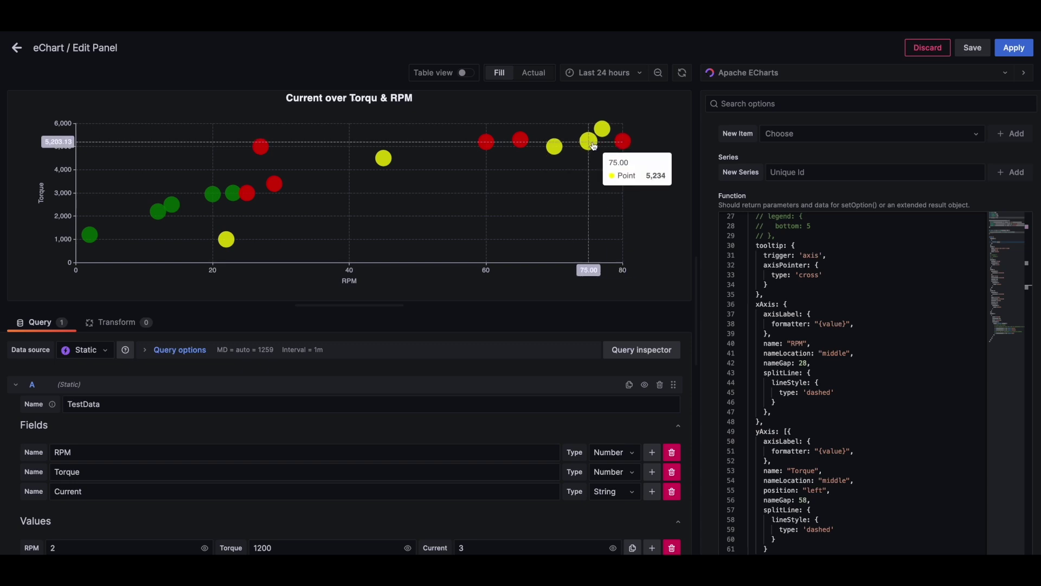
{"action": "scroll", "coordinate": [873, 312], "scroll_direction": "down", "scroll_amount": 8}
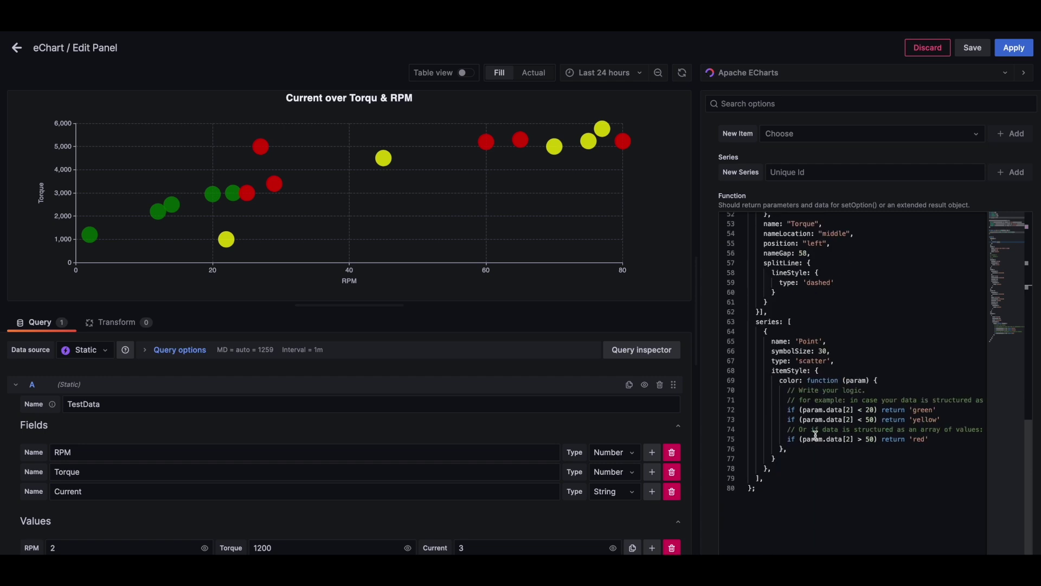
{"action": "left_click_drag", "start_coordinate": [771, 371], "coordinate": [809, 449]}
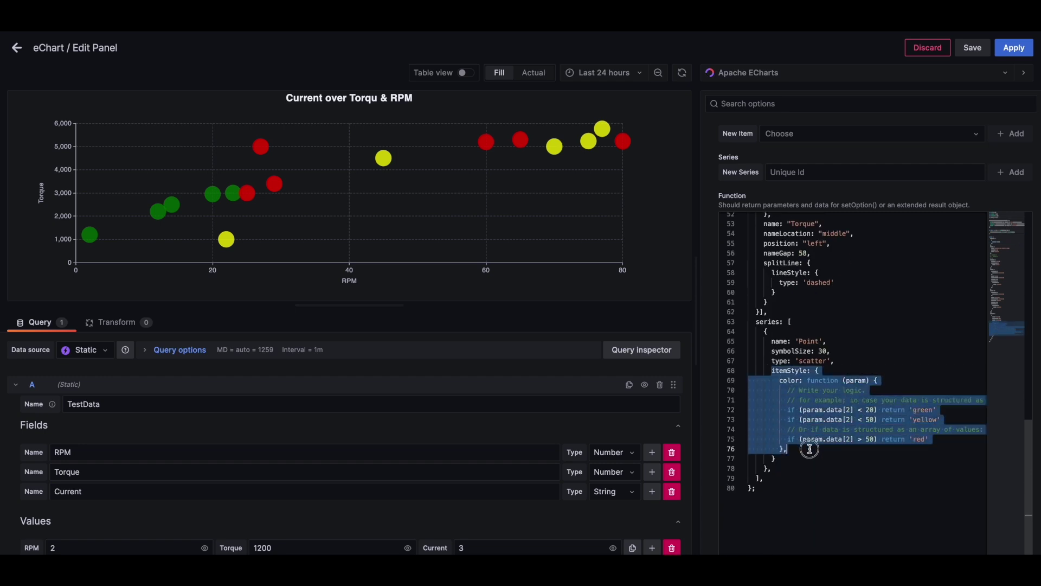
{"action": "left_click", "coordinate": [867, 411]}
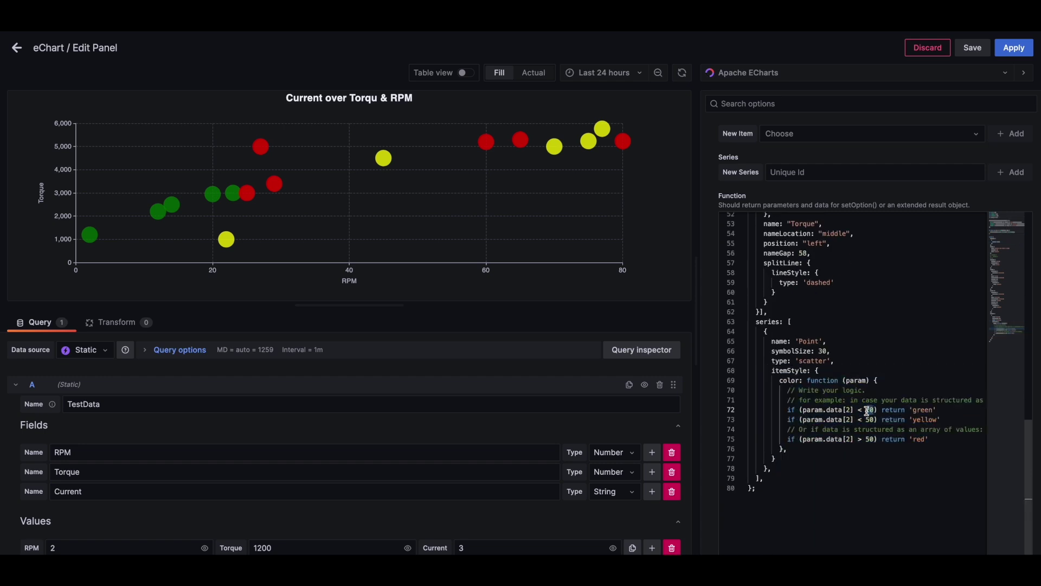
{"action": "scroll", "coordinate": [516, 481], "scroll_direction": "down", "scroll_amount": 5}
{"action": "scroll", "coordinate": [516, 481], "scroll_direction": "up", "scroll_amount": 3}
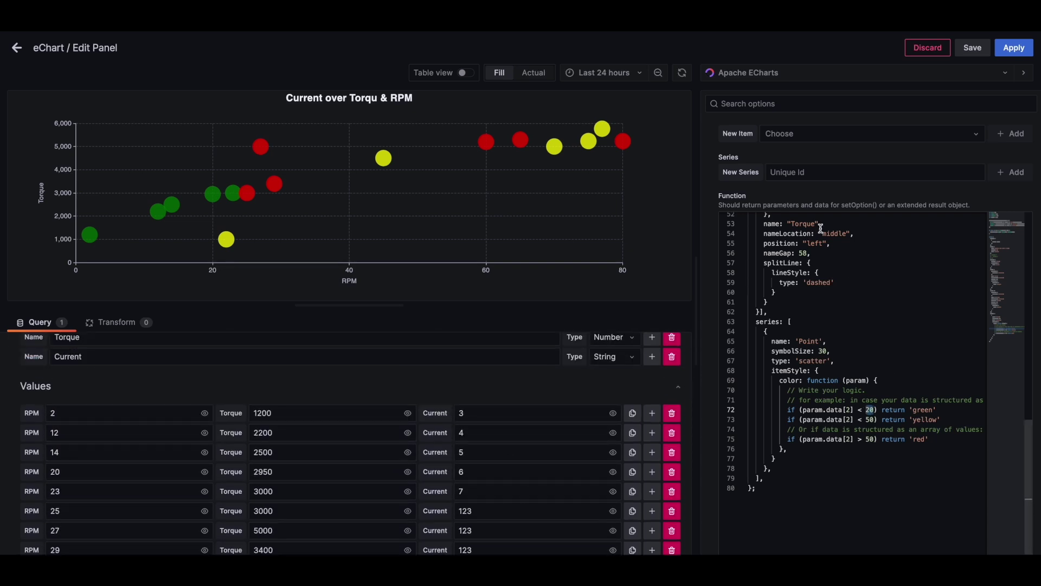
Check individual chart points' values, then switch the panel to Table view.
{"action": "mouse_move", "coordinate": [212, 200]}
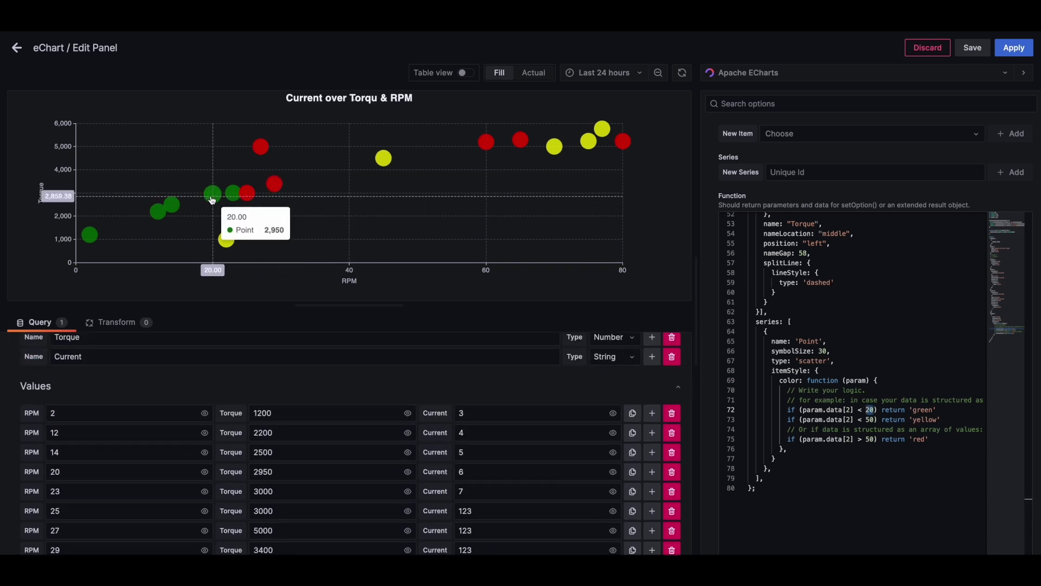
{"action": "mouse_move", "coordinate": [176, 209]}
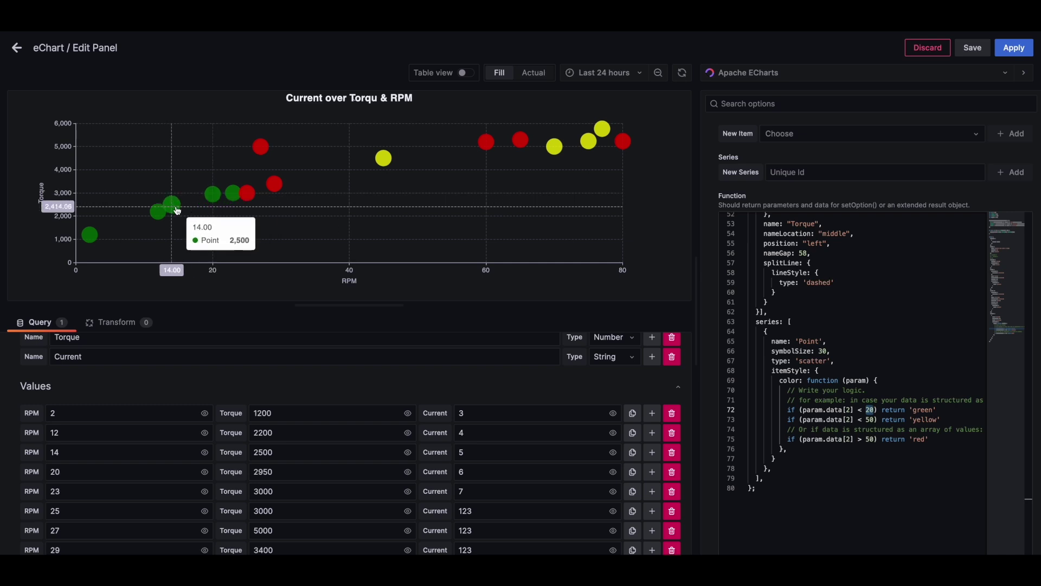
{"action": "mouse_move", "coordinate": [382, 158]}
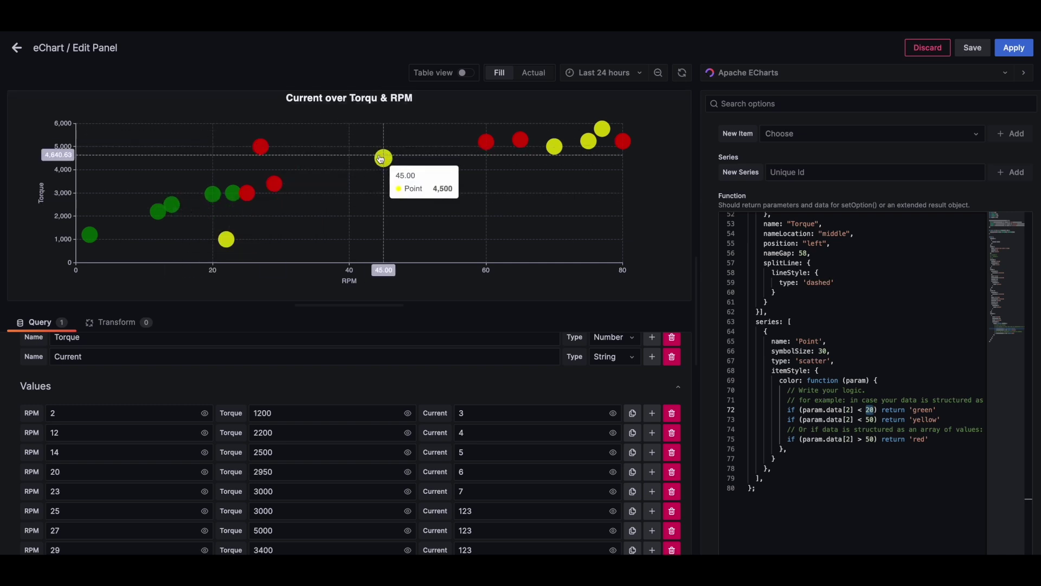
{"action": "mouse_move", "coordinate": [488, 143]}
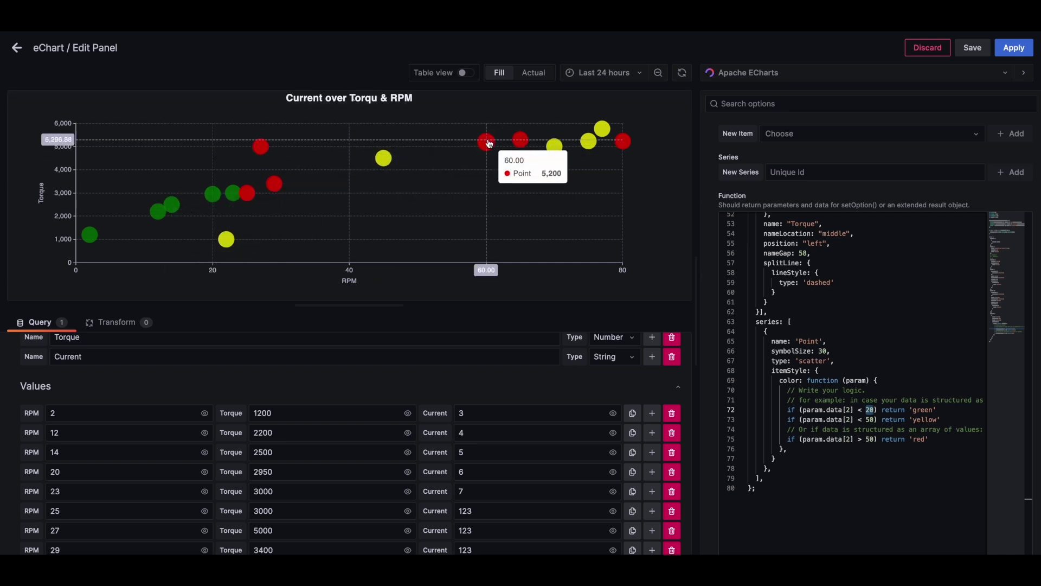
{"action": "scroll", "coordinate": [804, 337], "scroll_direction": "up", "scroll_amount": 10}
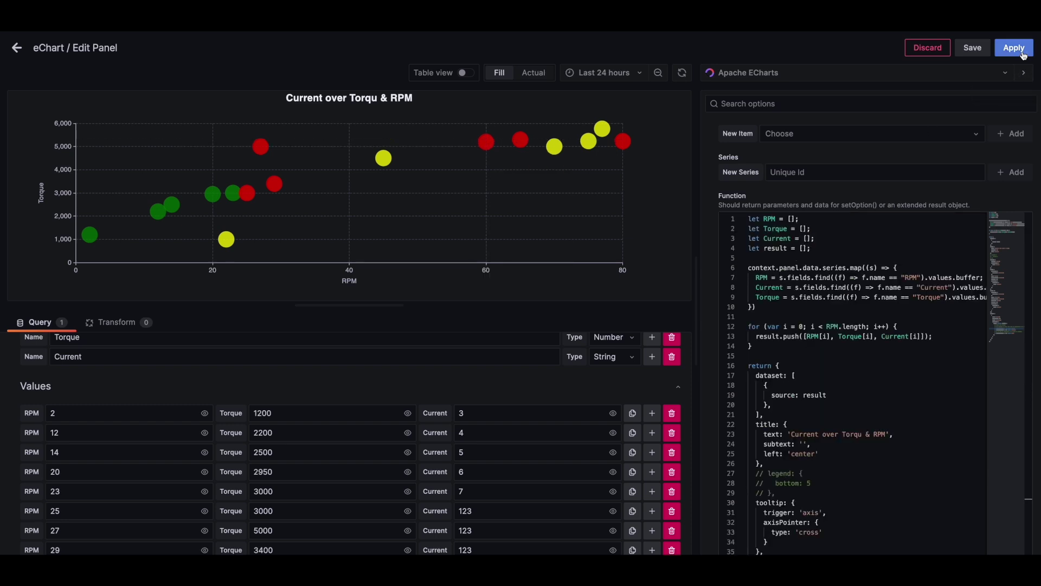
{"action": "left_click", "coordinate": [472, 76]}
Apply the colour-coded chart, expand the collapsed row and edit the CURRENT V TORQUE & RPM panel.
{"action": "left_click", "coordinate": [472, 76]}
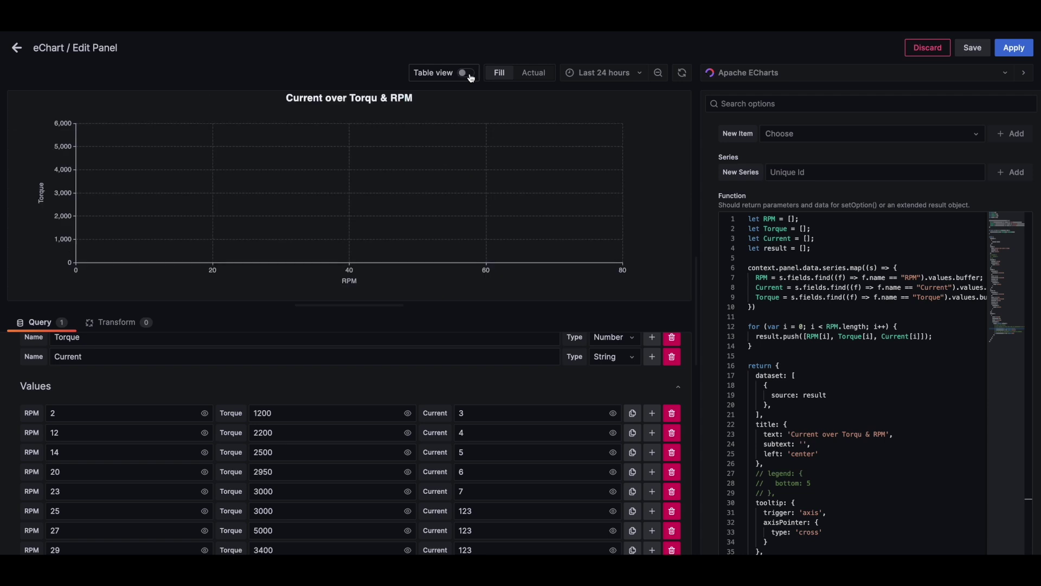
{"action": "left_click", "coordinate": [1014, 48]}
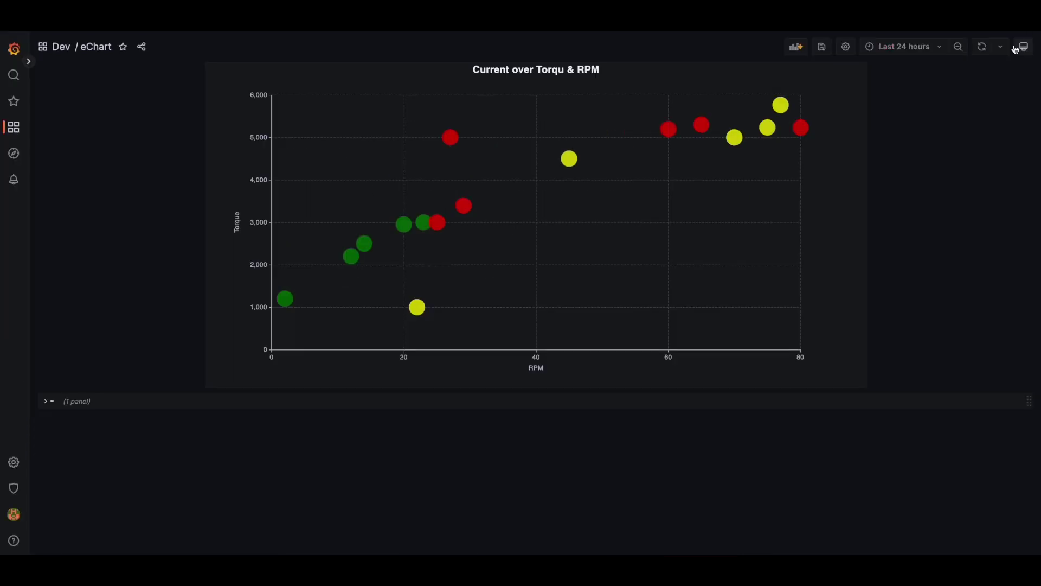
{"action": "left_click", "coordinate": [46, 403]}
{"action": "scroll", "coordinate": [206, 385], "scroll_direction": "down", "scroll_amount": 4}
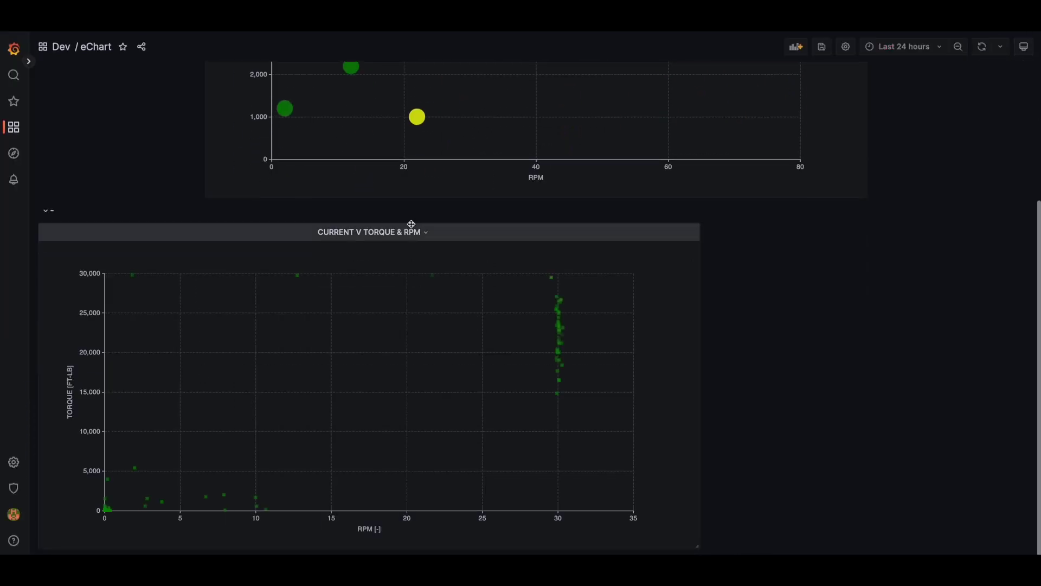
{"action": "key", "text": "e"}
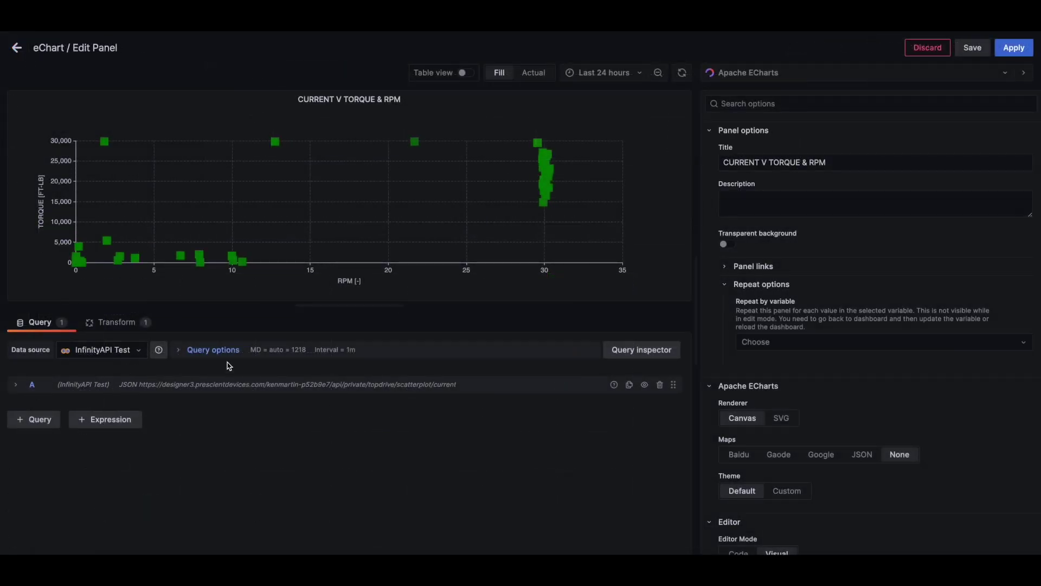
View the API rpm, torque and current data in Table view, then return to the chart.
{"action": "left_click", "coordinate": [464, 74]}
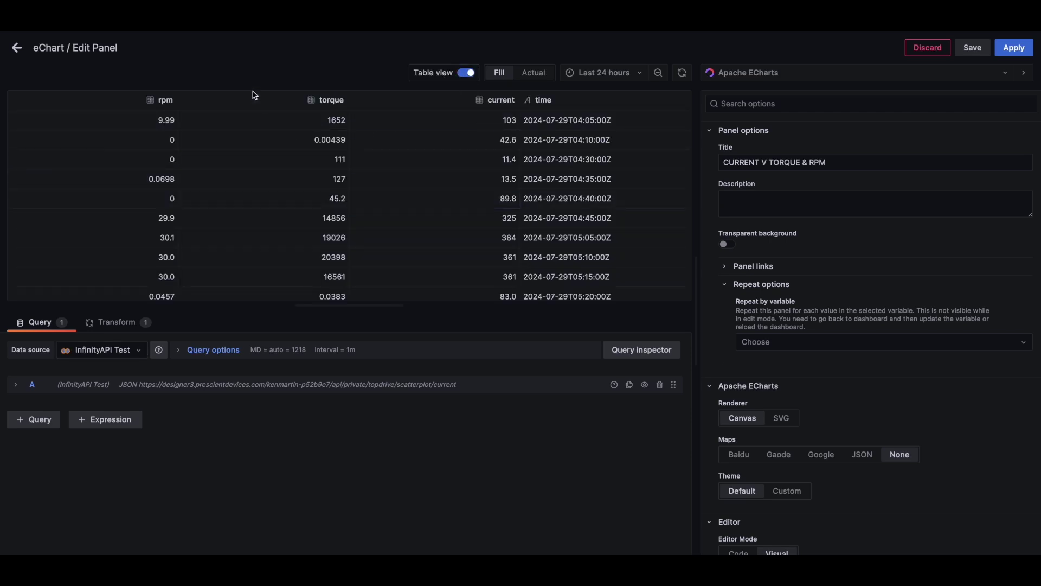
{"action": "scroll", "coordinate": [427, 156], "scroll_direction": "down", "scroll_amount": 2}
{"action": "scroll", "coordinate": [428, 155], "scroll_direction": "up", "scroll_amount": 2}
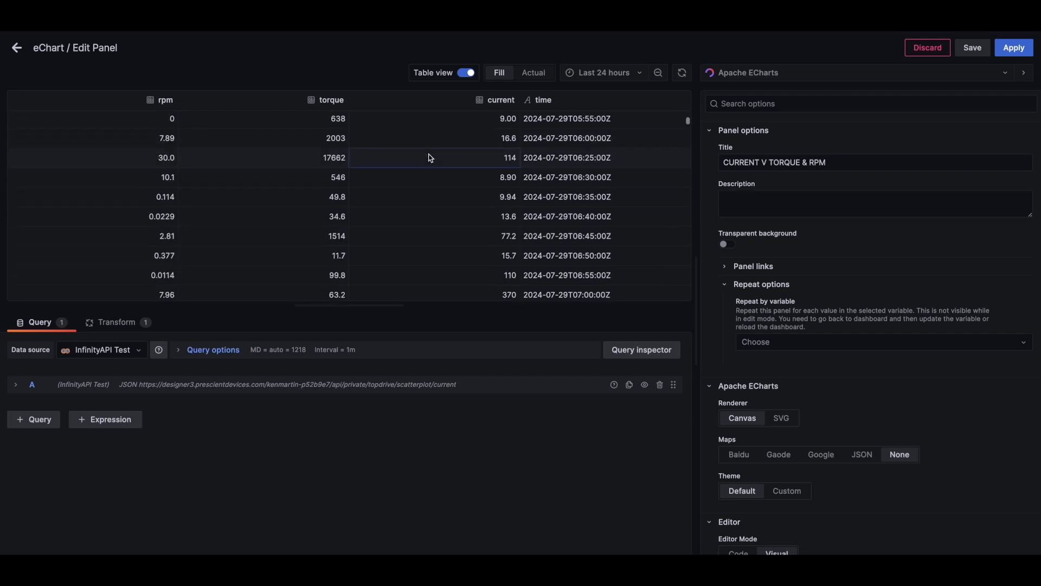
{"action": "scroll", "coordinate": [488, 179], "scroll_direction": "down", "scroll_amount": 10}
{"action": "scroll", "coordinate": [524, 191], "scroll_direction": "down", "scroll_amount": 15}
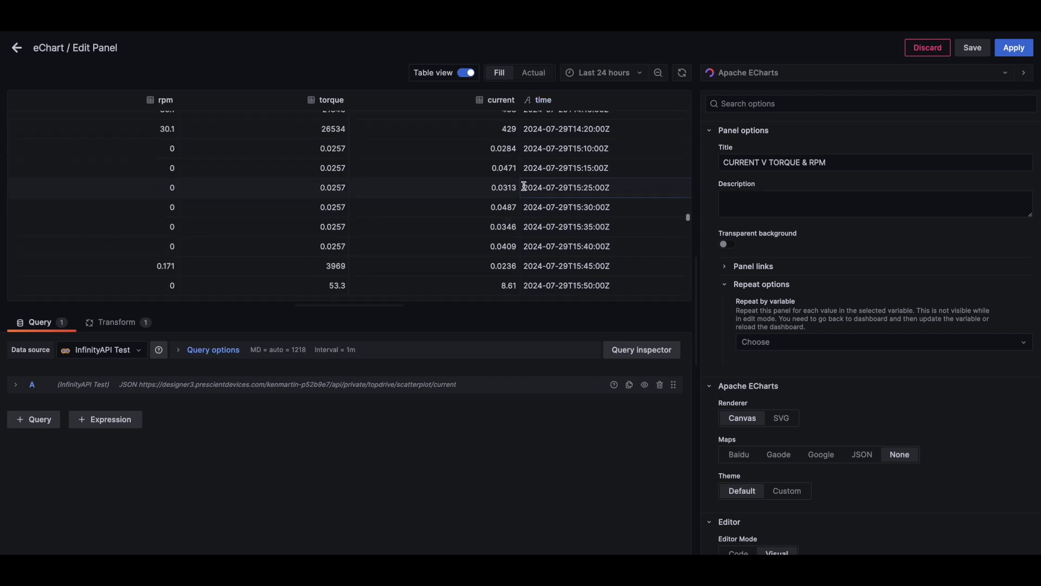
{"action": "left_click", "coordinate": [466, 73]}
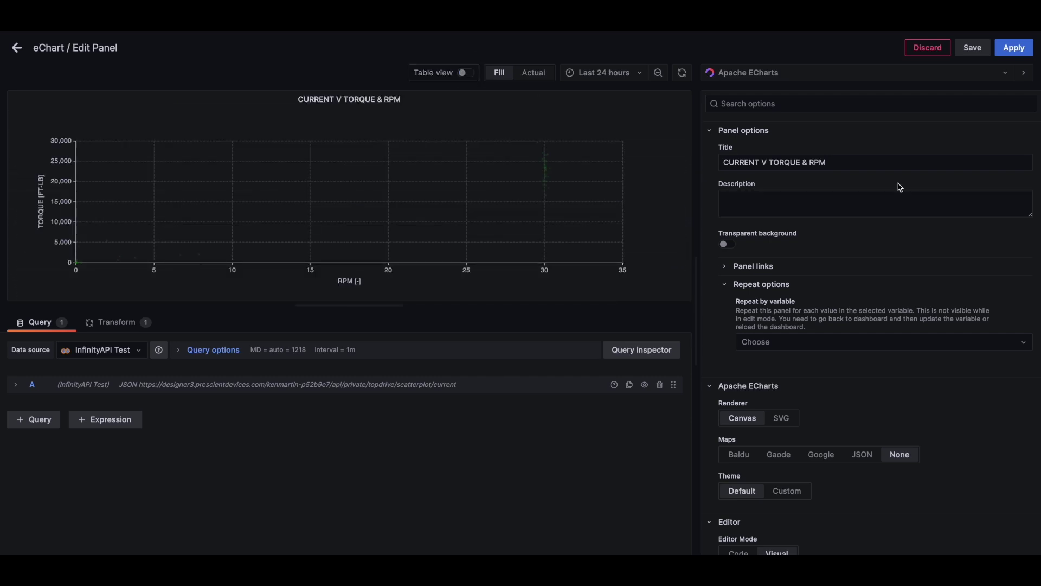
{"action": "scroll", "coordinate": [878, 228], "scroll_direction": "down", "scroll_amount": 10}
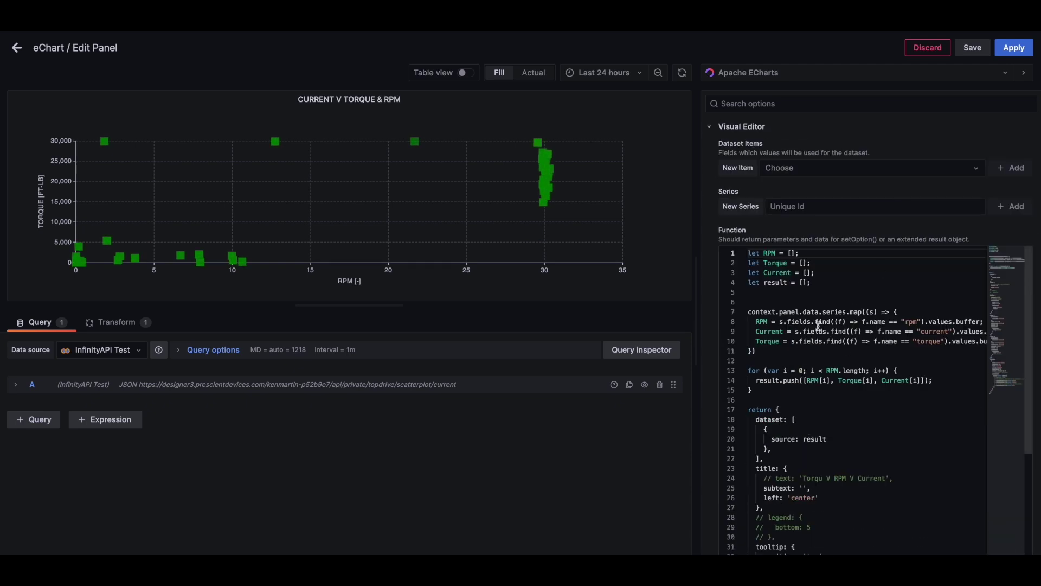
Highlight the RPM, Torque and Current arrays and the lines reading rpm, current and torque fields.
{"action": "left_click_drag", "start_coordinate": [826, 269], "coordinate": [747, 252]}
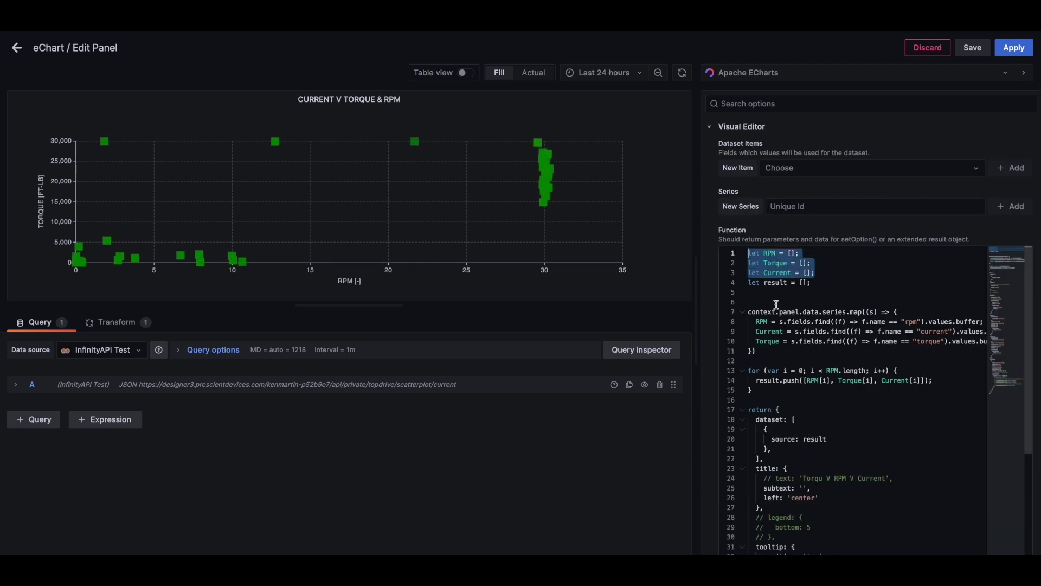
{"action": "left_click_drag", "start_coordinate": [754, 321], "coordinate": [749, 352]}
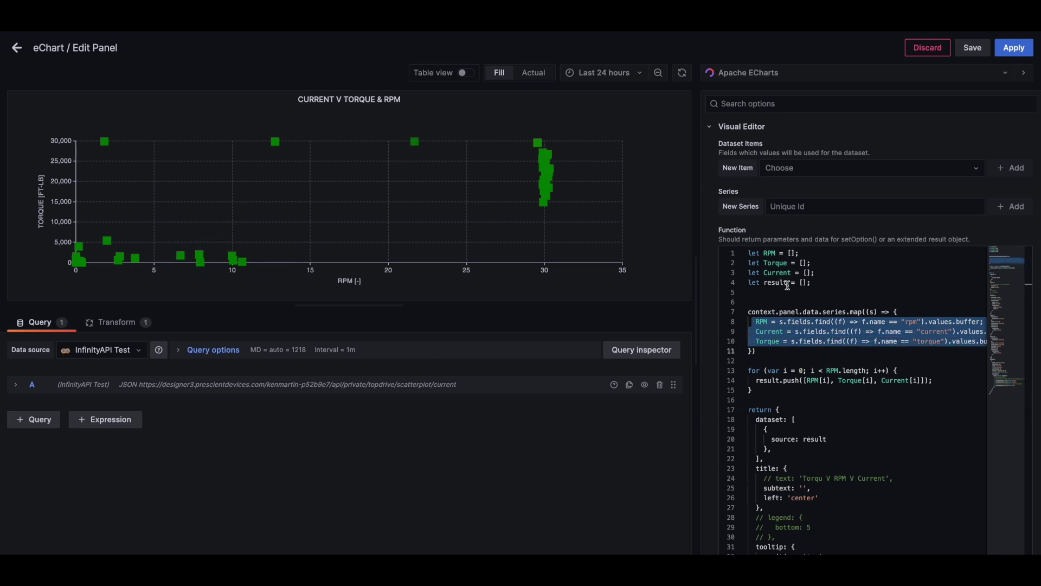
{"action": "scroll", "coordinate": [816, 367], "scroll_direction": "down", "scroll_amount": 5}
{"action": "scroll", "coordinate": [817, 367], "scroll_direction": "down", "scroll_amount": 10}
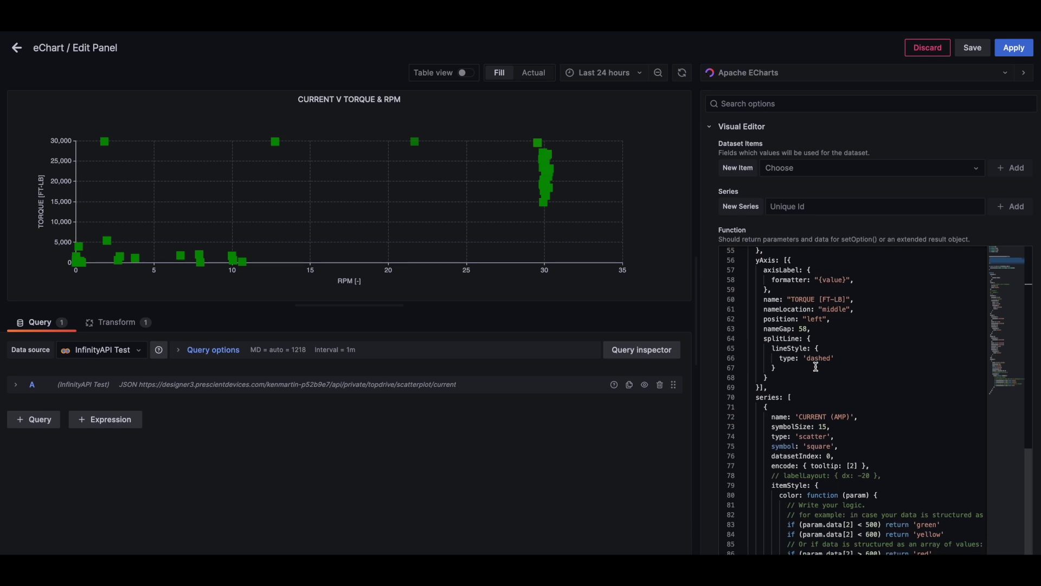
{"action": "scroll", "coordinate": [816, 367], "scroll_direction": "up", "scroll_amount": 9}
{"action": "scroll", "coordinate": [816, 366], "scroll_direction": "up", "scroll_amount": 7}
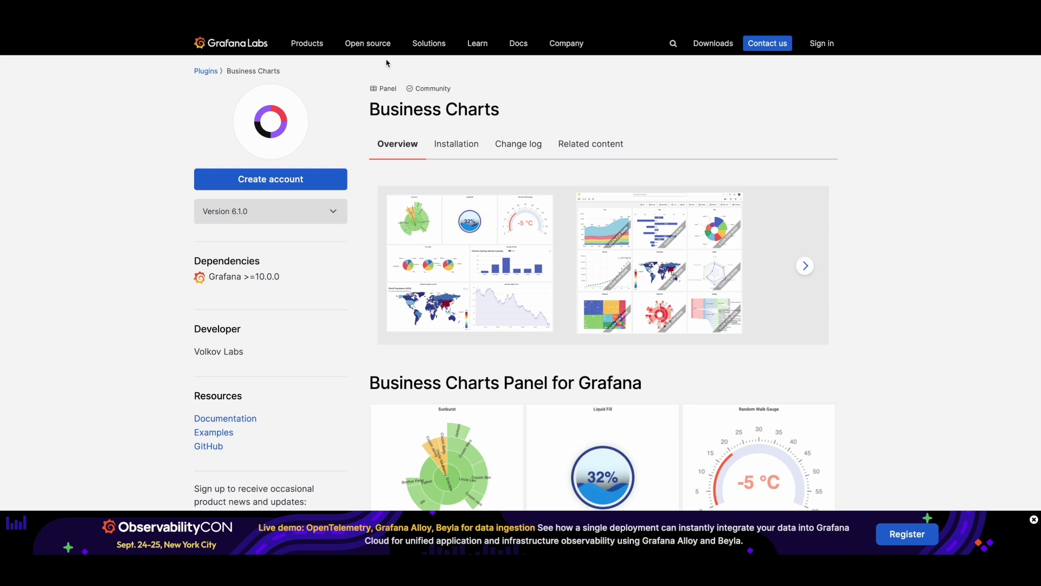
Open the Examples link on the Business Charts plugin page.
{"action": "left_click_drag", "start_coordinate": [367, 131], "coordinate": [483, 116]}
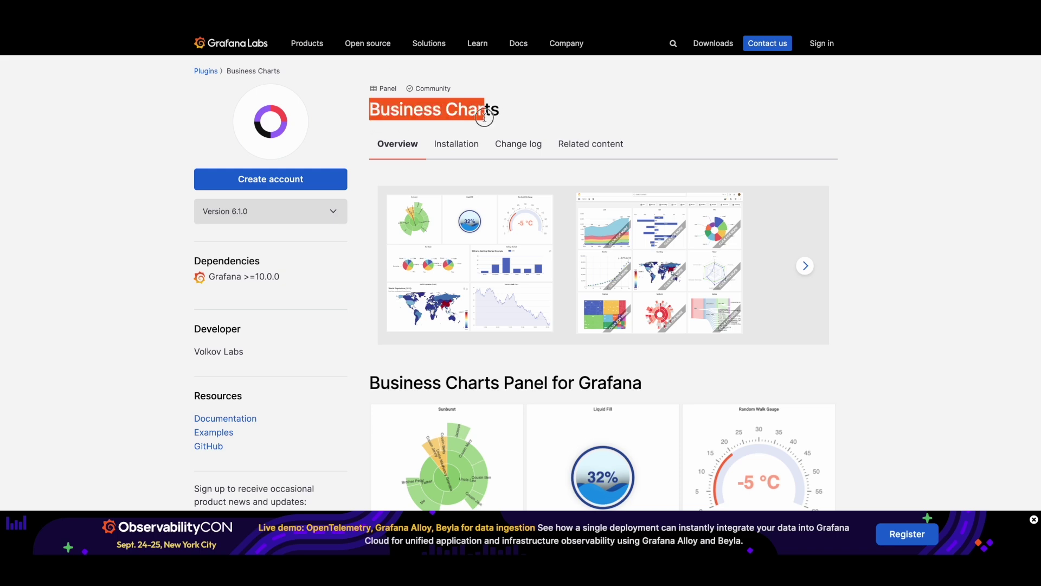
{"action": "left_click", "coordinate": [484, 116]}
{"action": "scroll", "coordinate": [342, 305], "scroll_direction": "down", "scroll_amount": 2}
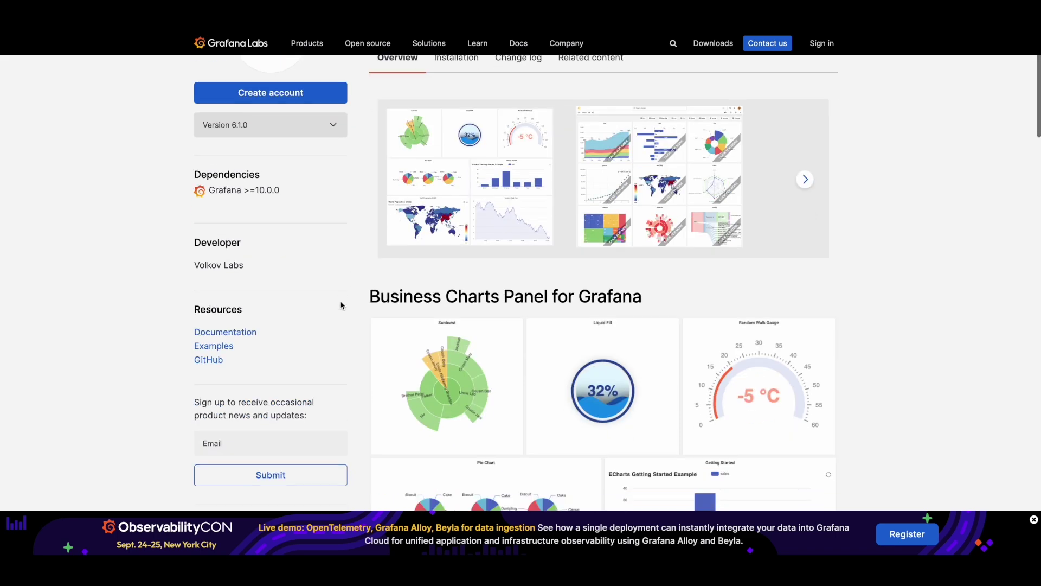
{"action": "left_click", "coordinate": [203, 346]}
Open the Bar examples dashboard from the Getting Started panel.
{"action": "scroll", "coordinate": [588, 297], "scroll_direction": "down", "scroll_amount": 10}
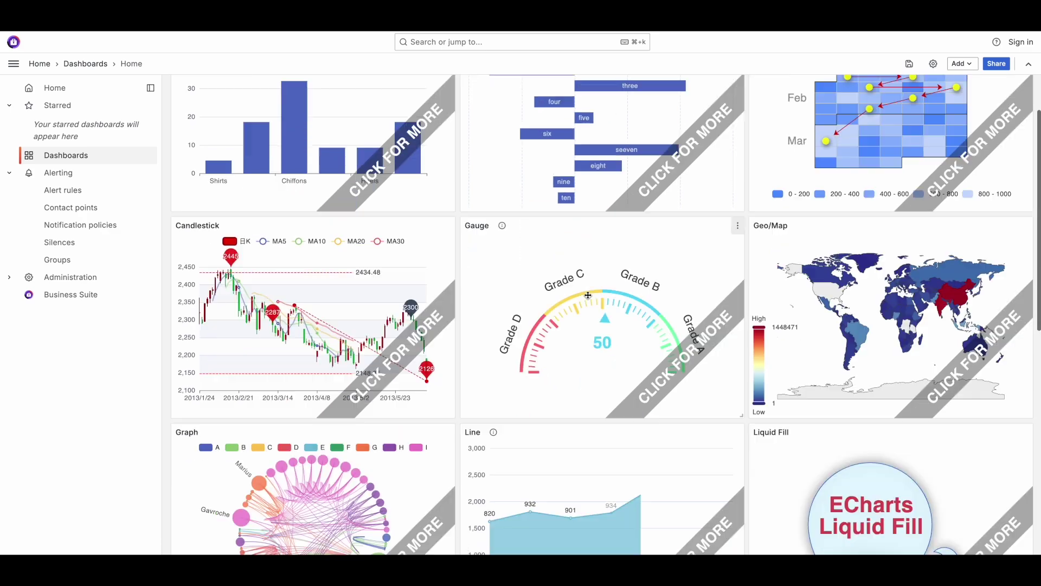
{"action": "scroll", "coordinate": [588, 298], "scroll_direction": "up", "scroll_amount": 10}
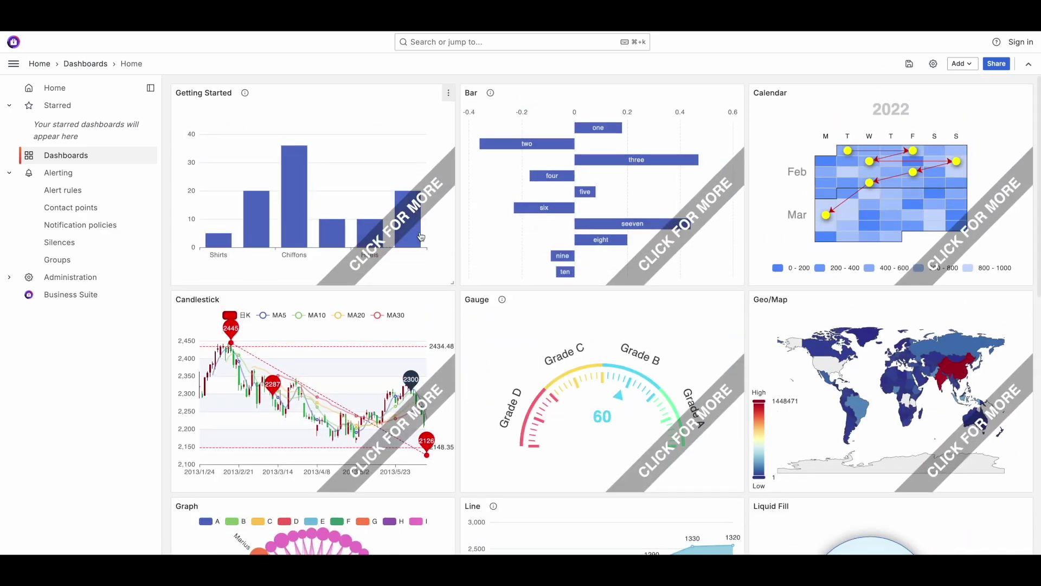
{"action": "left_click", "coordinate": [403, 222]}
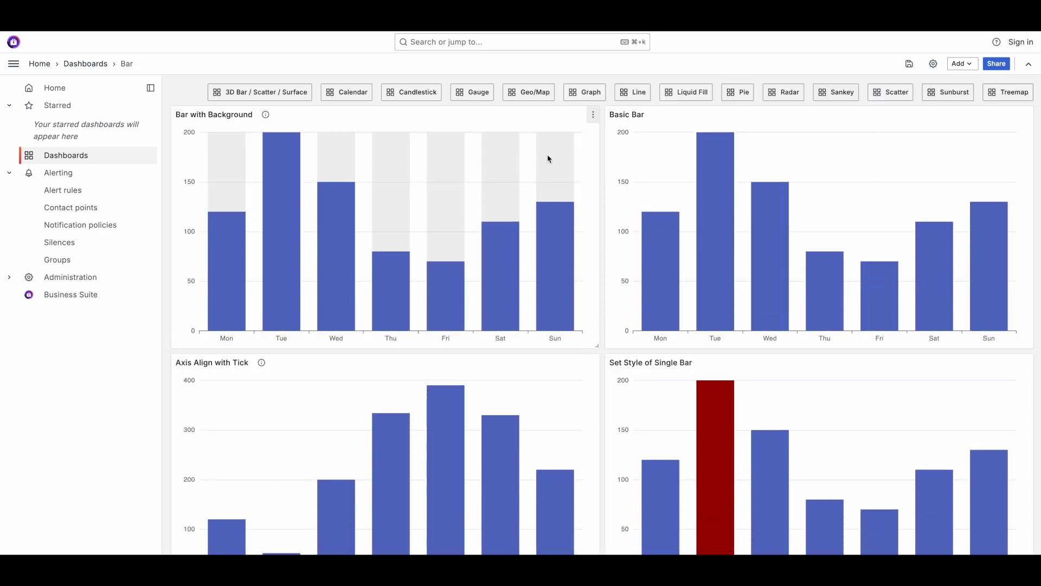
{"action": "left_click", "coordinate": [593, 115]}
{"action": "mouse_move", "coordinate": [569, 211]}
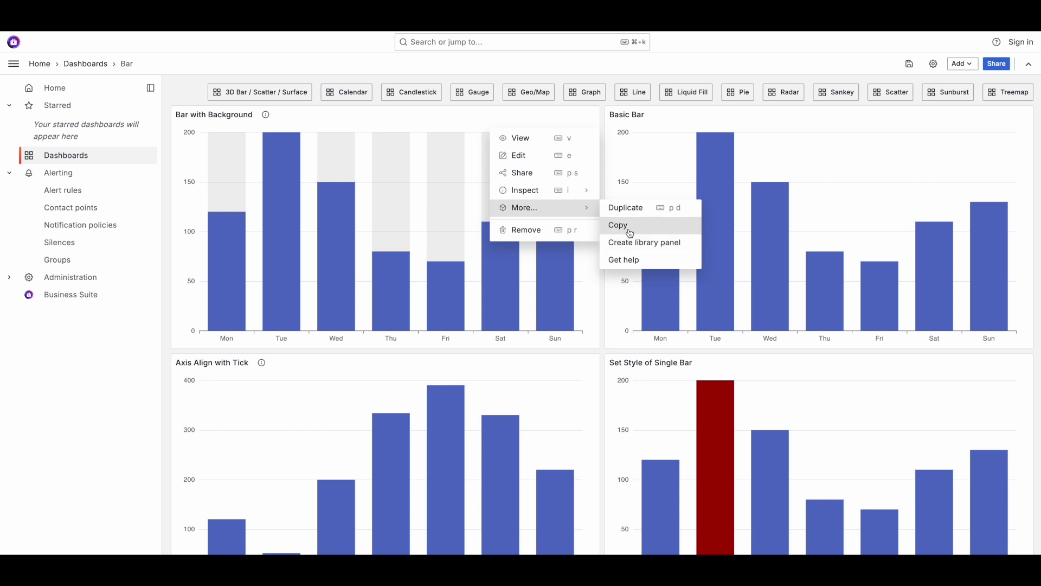
{"action": "left_click", "coordinate": [385, 109]}
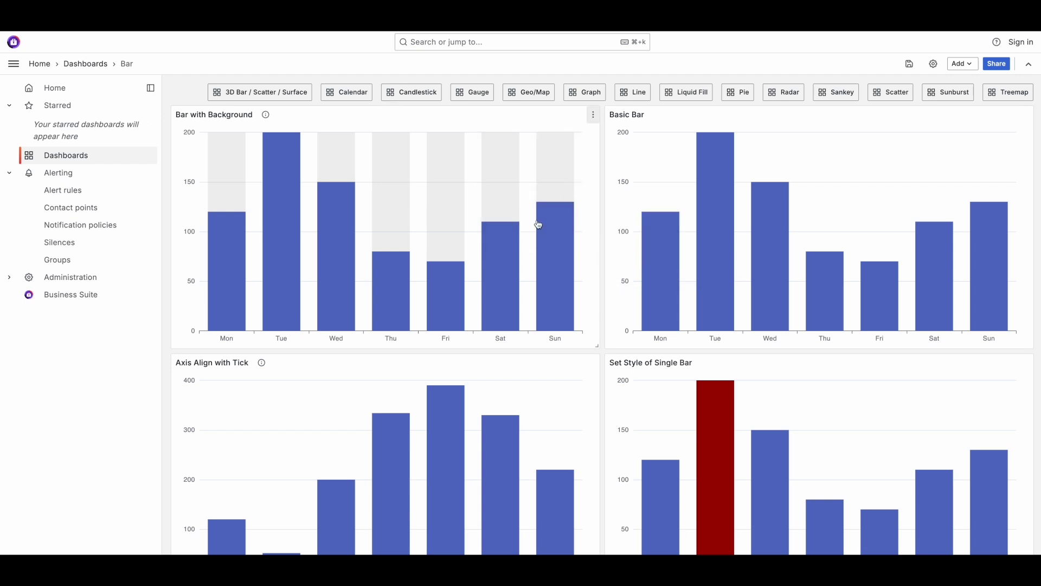
Edit Bar with Background, check its data source and table data, then discard the changes.
{"action": "left_click", "coordinate": [592, 114]}
{"action": "left_click", "coordinate": [560, 157]}
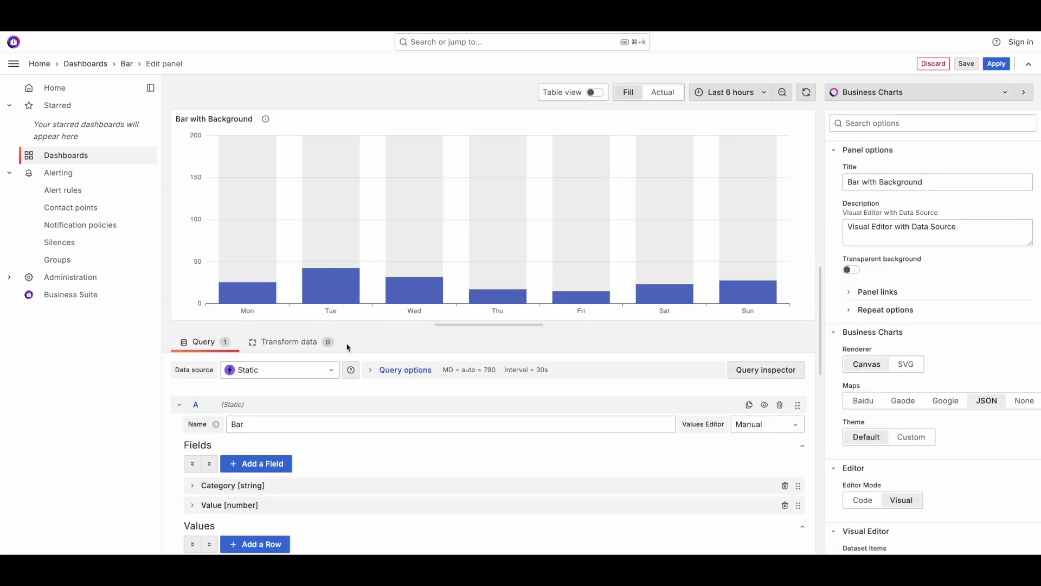
{"action": "left_click", "coordinate": [269, 372]}
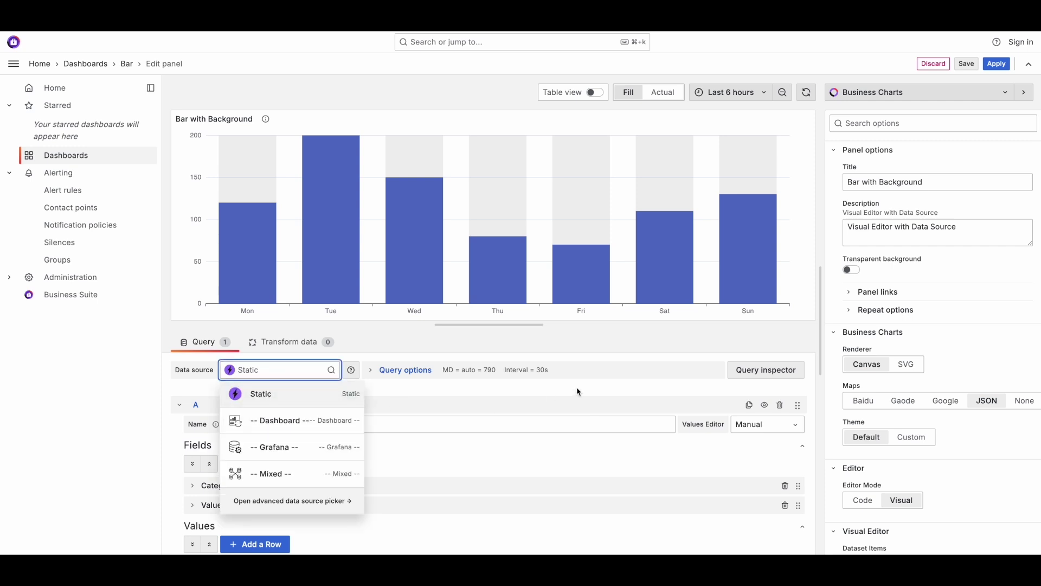
{"action": "left_click", "coordinate": [595, 92]}
{"action": "left_click", "coordinate": [595, 93]}
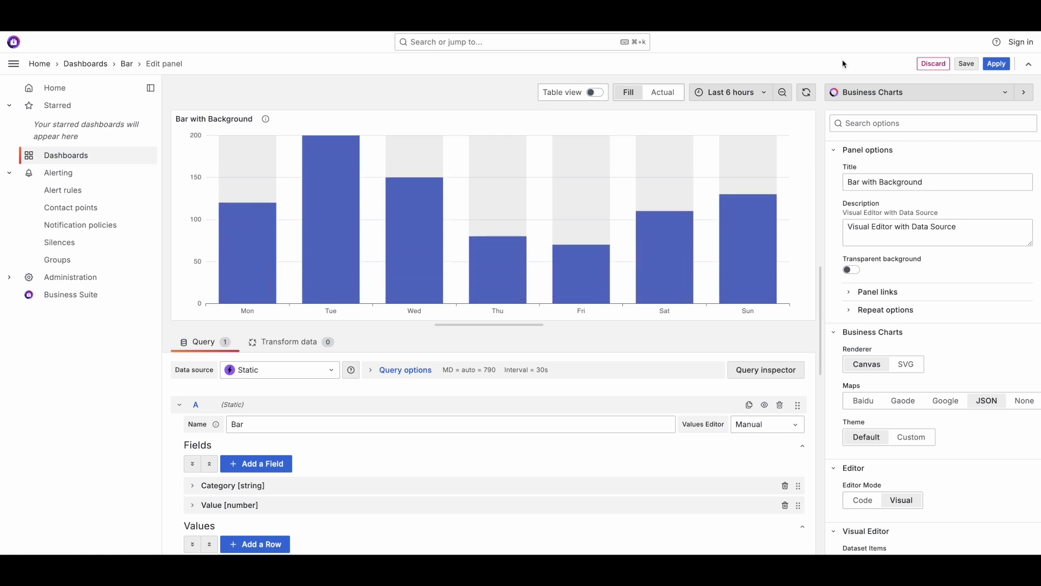
{"action": "left_click", "coordinate": [933, 63]}
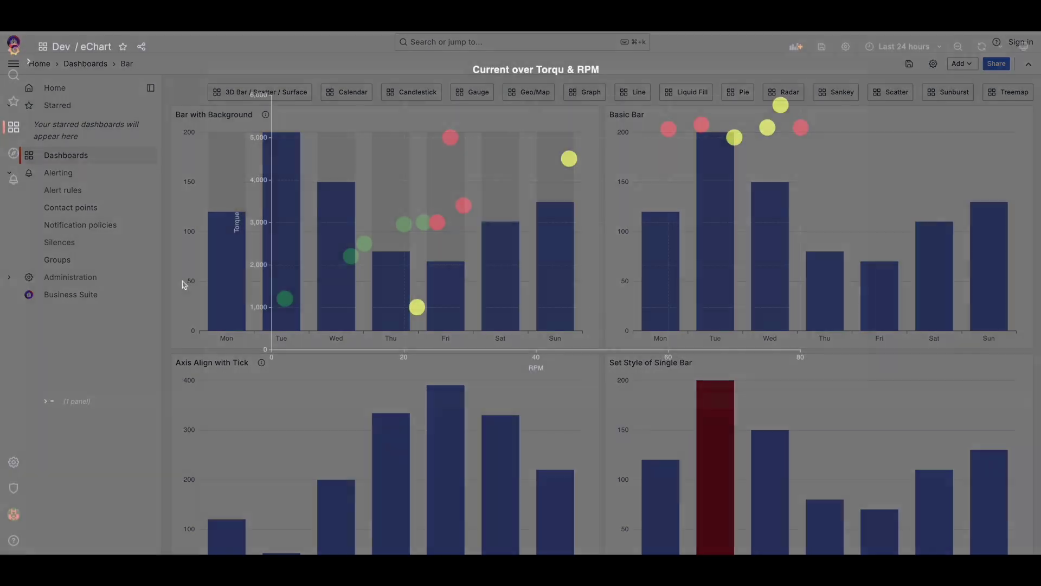